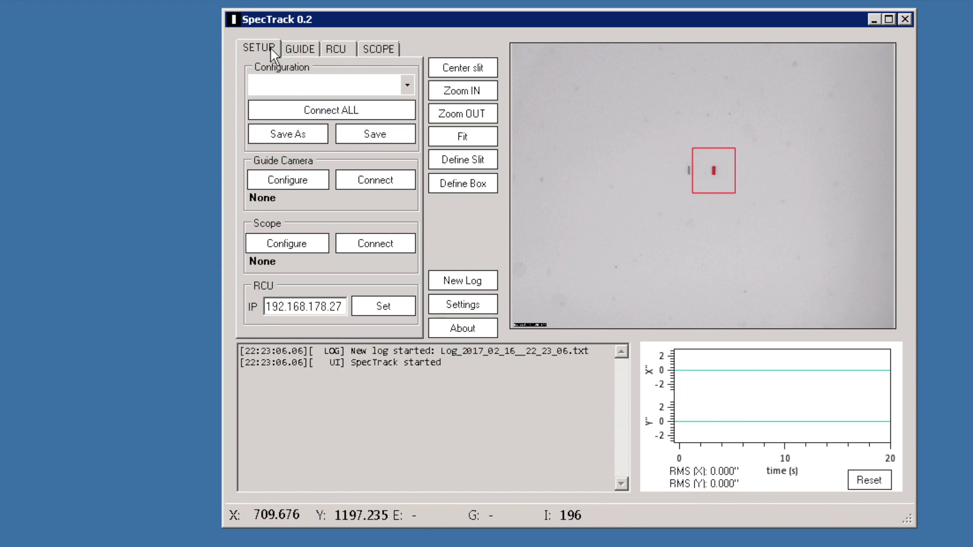
- Load the Skyris configuration and set its guide camera to DMx 21AU04.AS with a frame rate of 7.500002 FPS
left_click(408, 85)
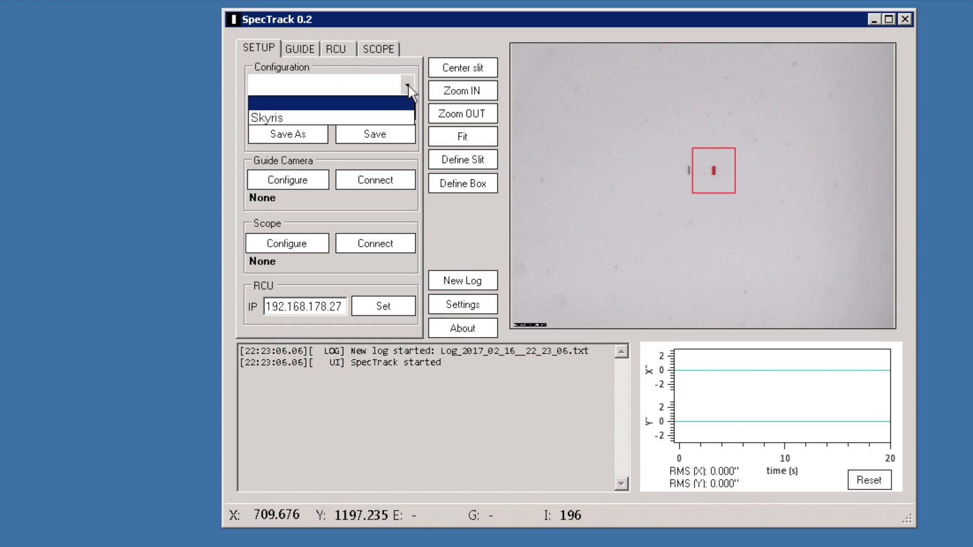
left_click(281, 121)
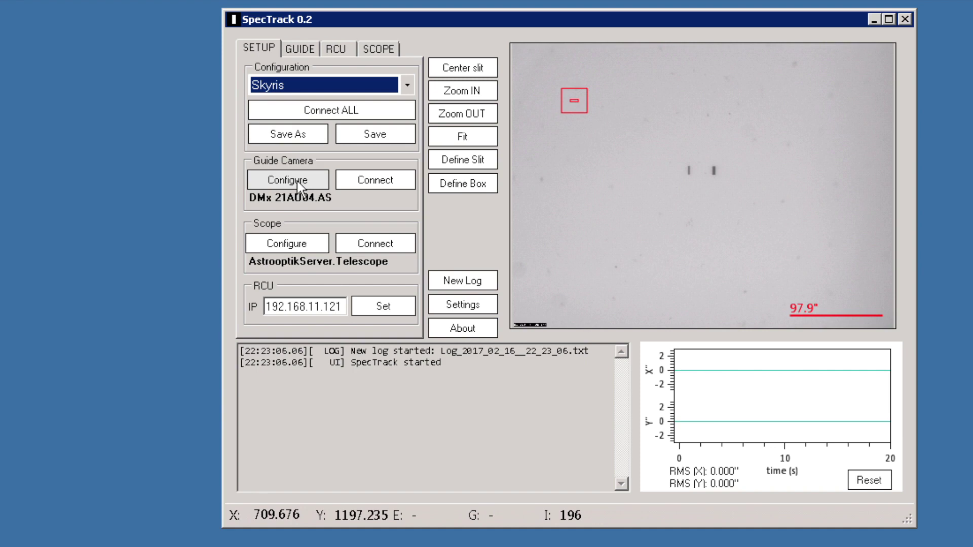
left_click(279, 182)
left_click_drag(295, 188, 408, 95)
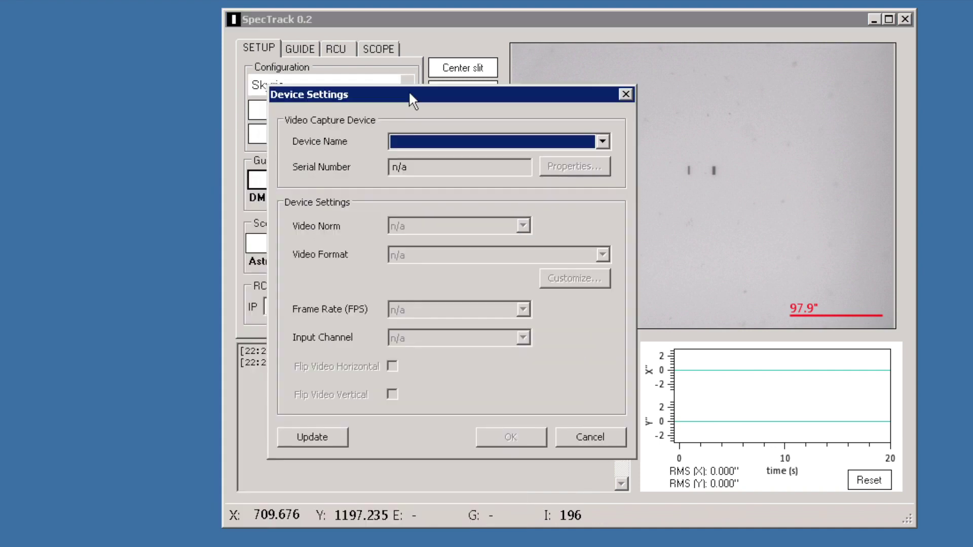
left_click(602, 141)
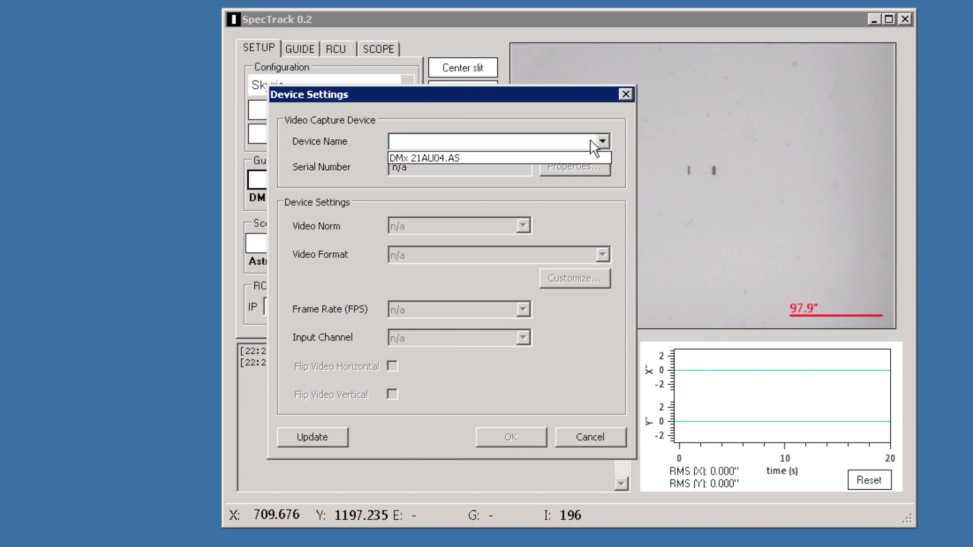
left_click(543, 157)
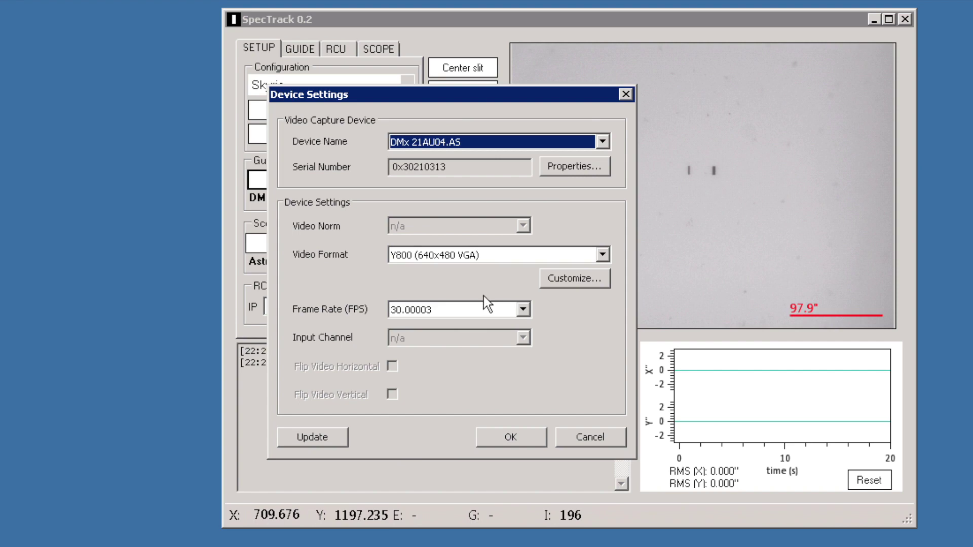
left_click(522, 310)
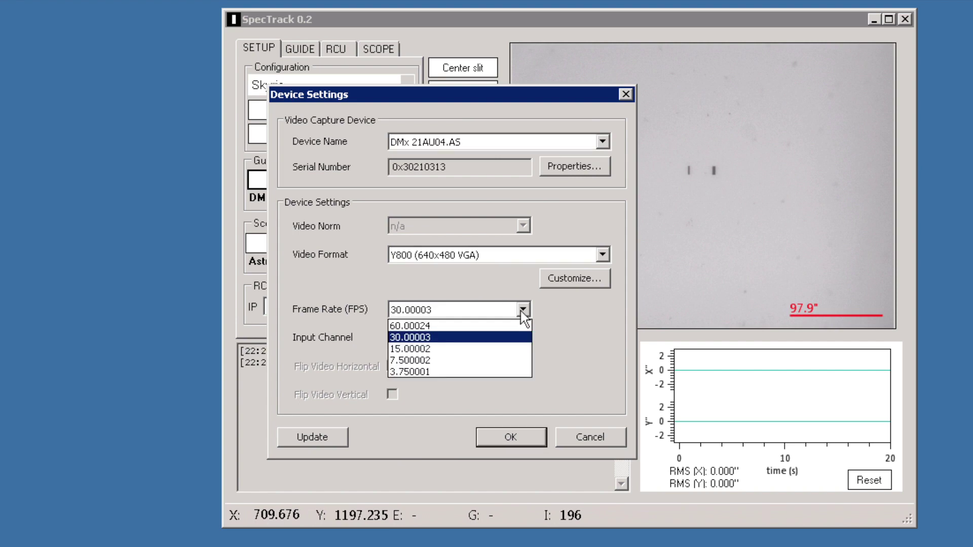
left_click(420, 360)
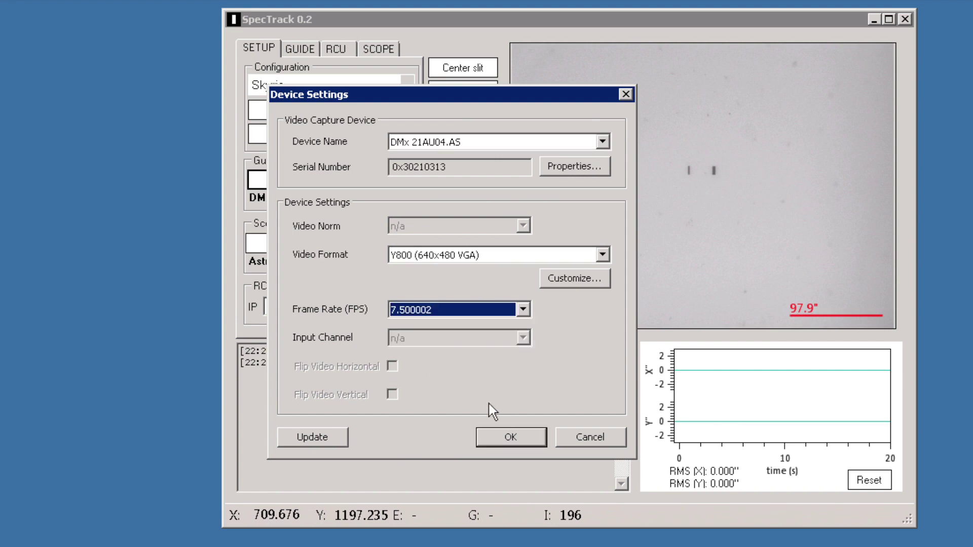
left_click(509, 437)
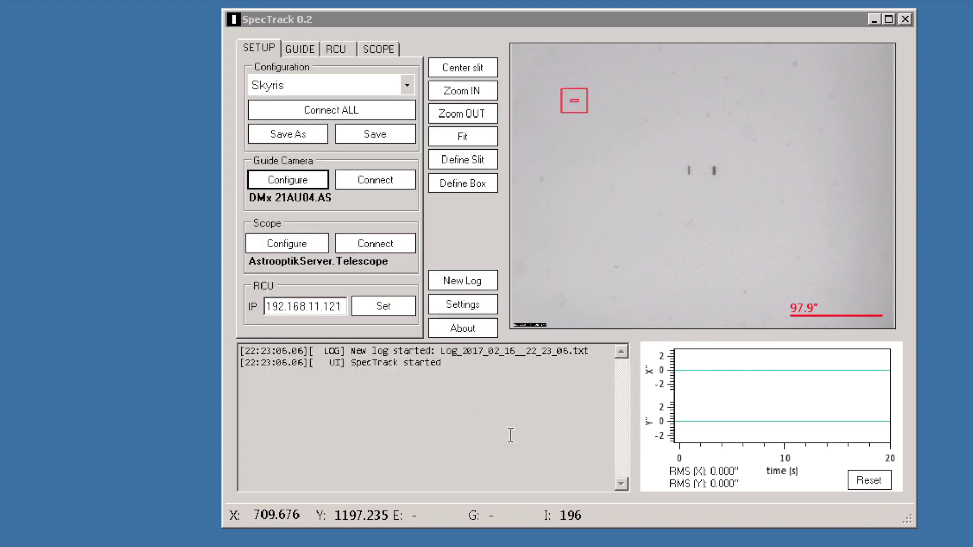
- Choose Astrooptik Server Telescope as the scope driver and connect all devices
left_click(287, 243)
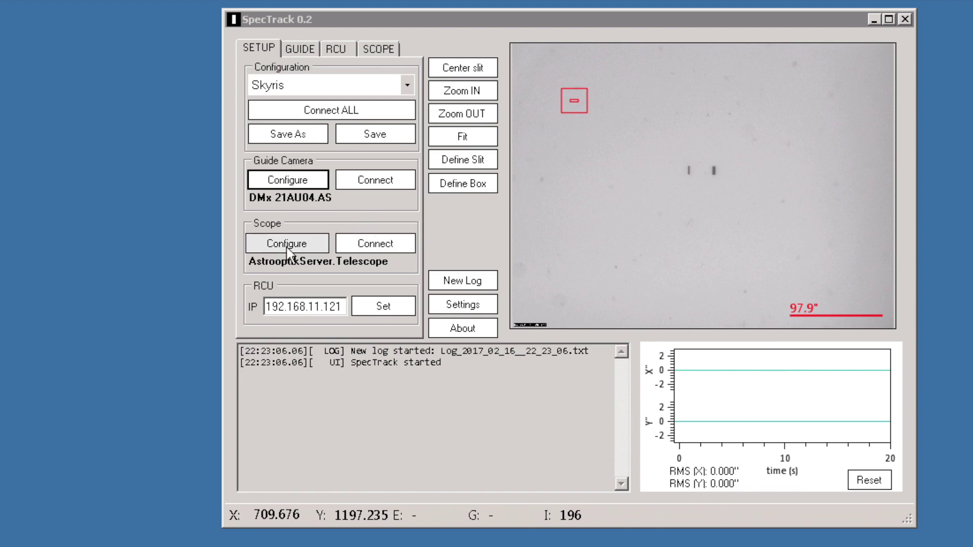
left_click_drag(289, 286, 352, 274)
left_click(444, 349)
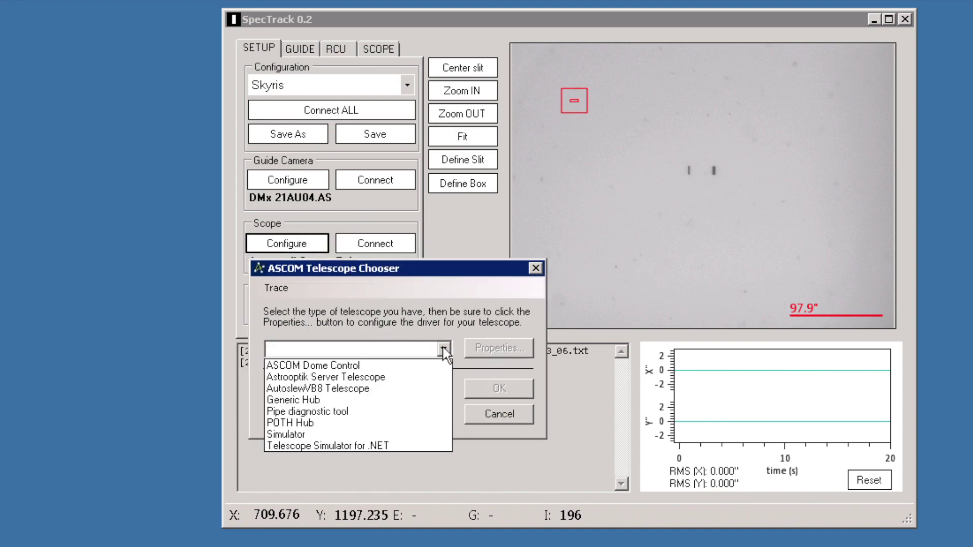
left_click(369, 377)
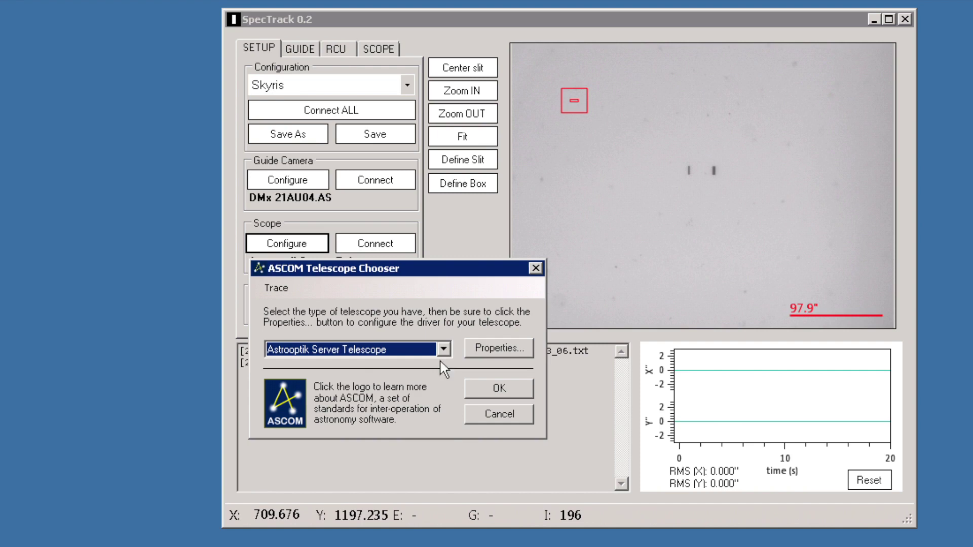
left_click(498, 388)
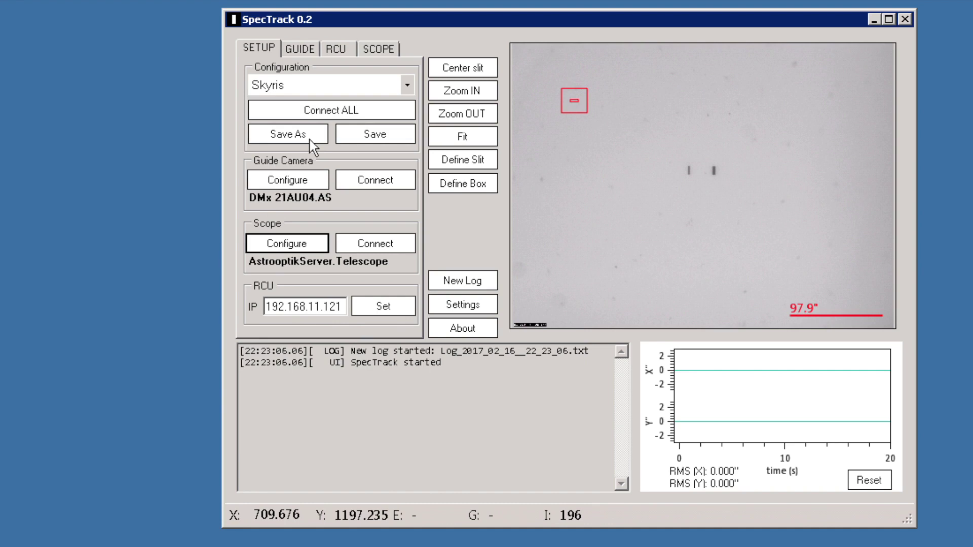
left_click(291, 109)
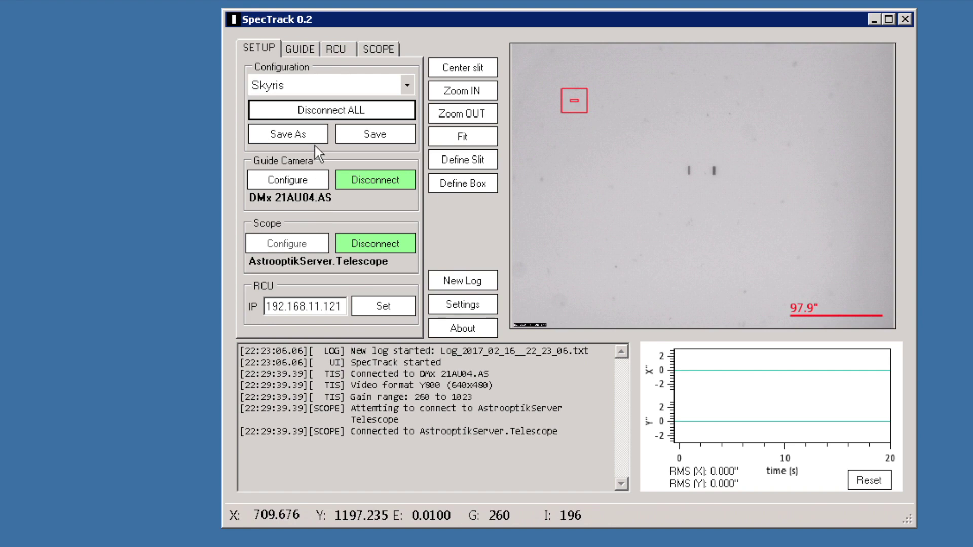
- Capture a guide camera frame and slew the telescope to RA 7:2:59.9, DEC -23:49:25 (J2000)
left_click(300, 49)
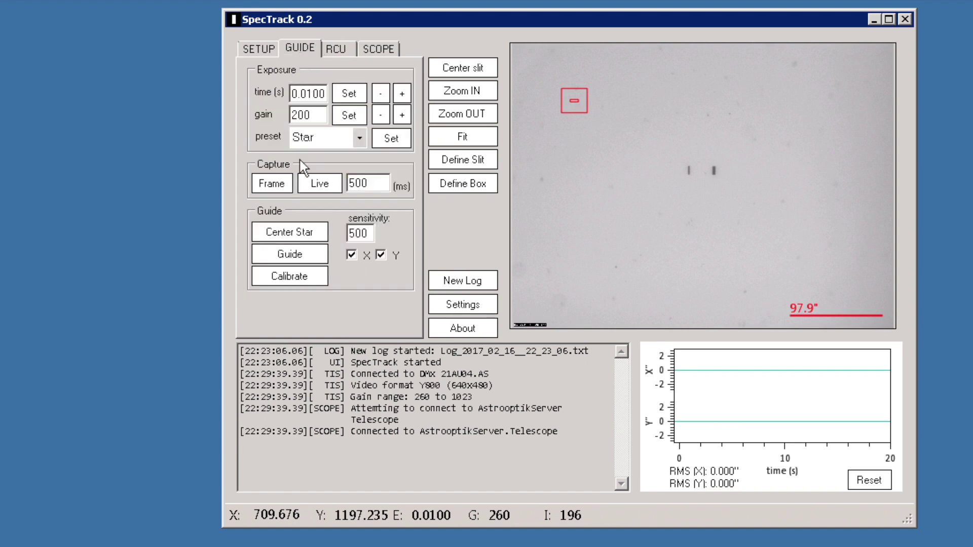
left_click(320, 185)
left_click(277, 186)
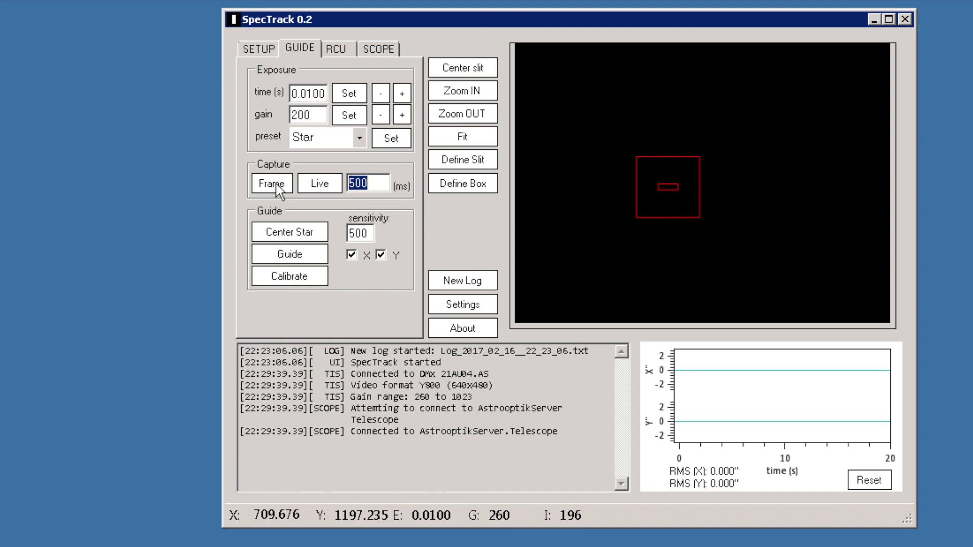
left_click(374, 49)
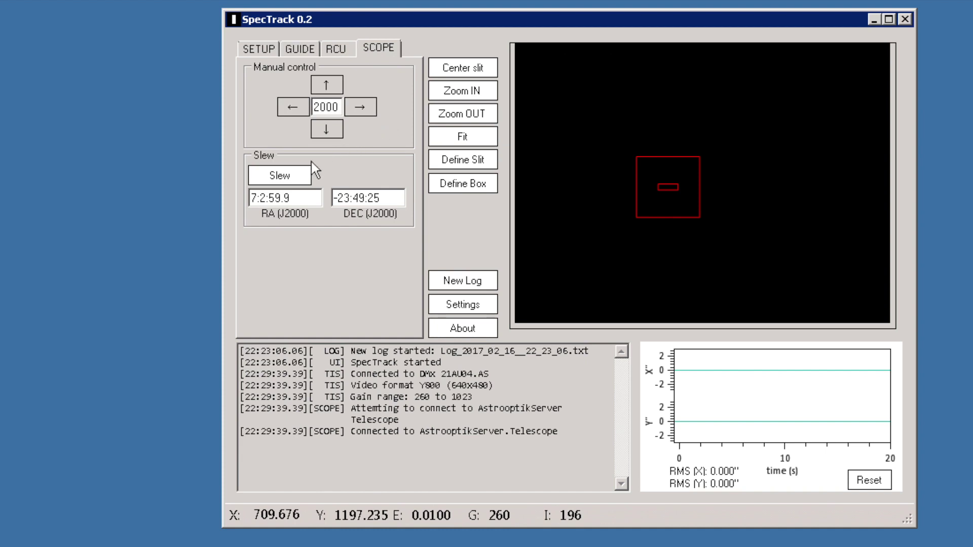
left_click(290, 177)
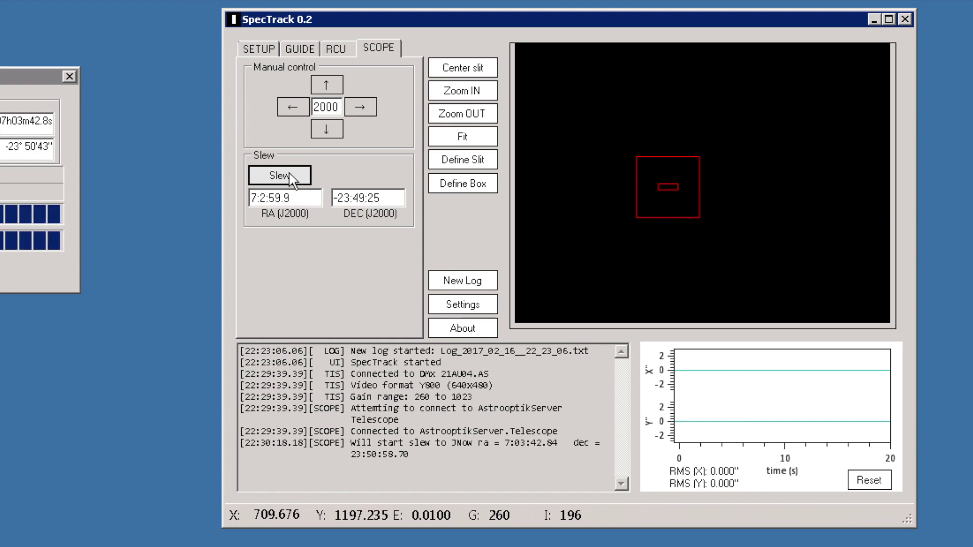
- Apply the Star exposure preset and capture a guide camera frame of the target star
left_click(299, 49)
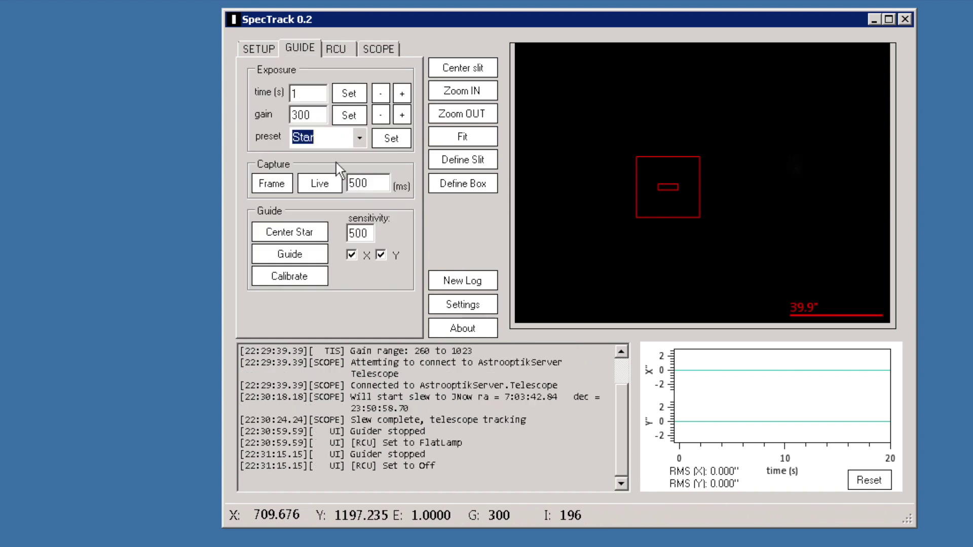
left_click(360, 138)
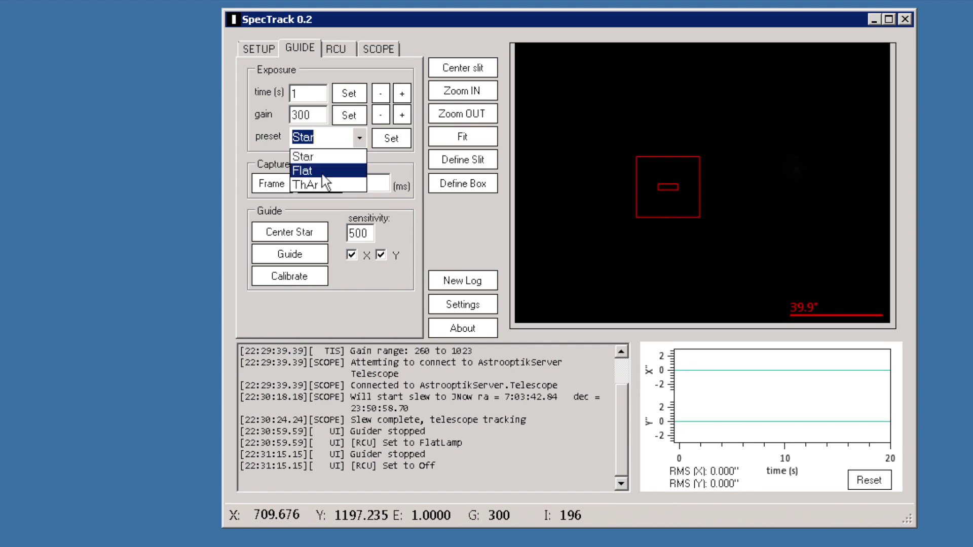
left_click(322, 175)
left_click(362, 138)
left_click(324, 158)
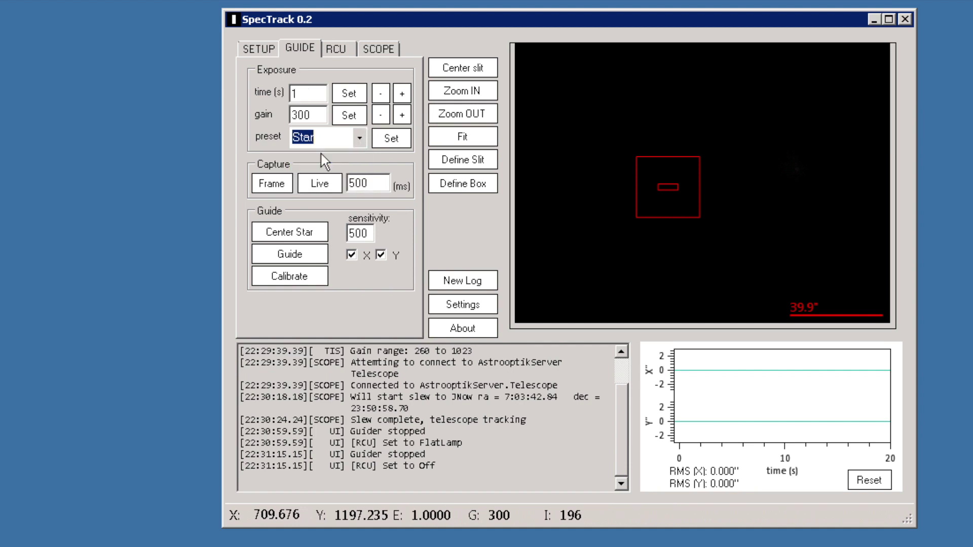
left_click(391, 139)
left_click(331, 184)
left_click(270, 190)
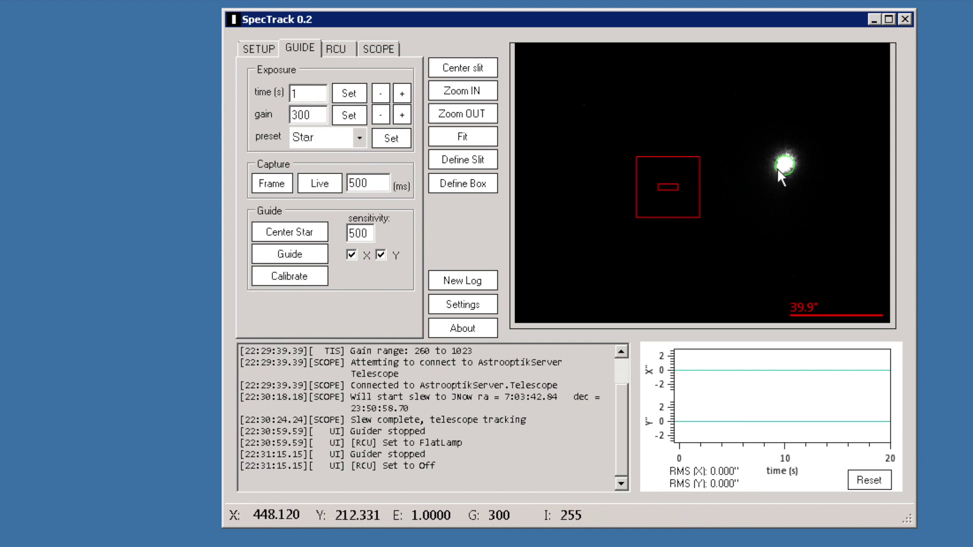
- Center the detected star on the slit and capture new guide frames to check its position
left_click(301, 237)
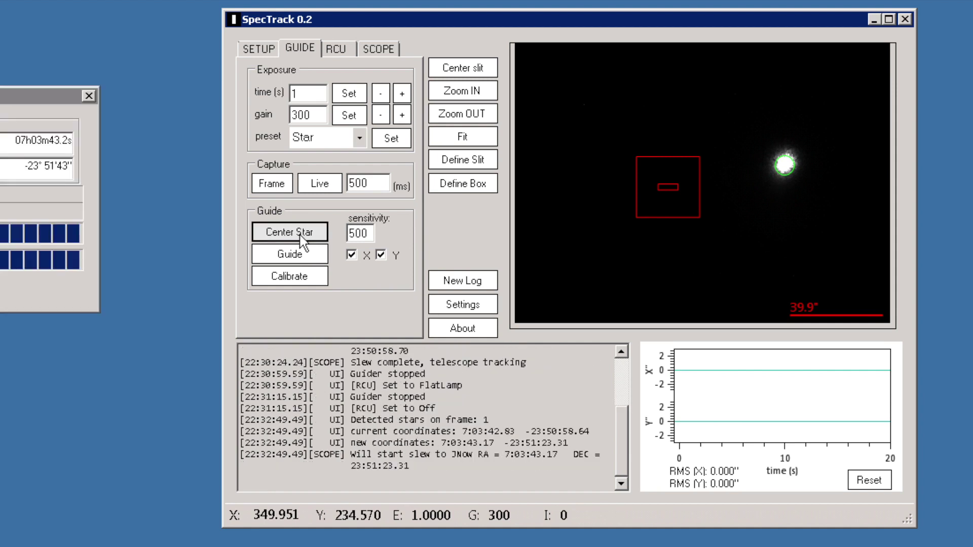
left_click(272, 183)
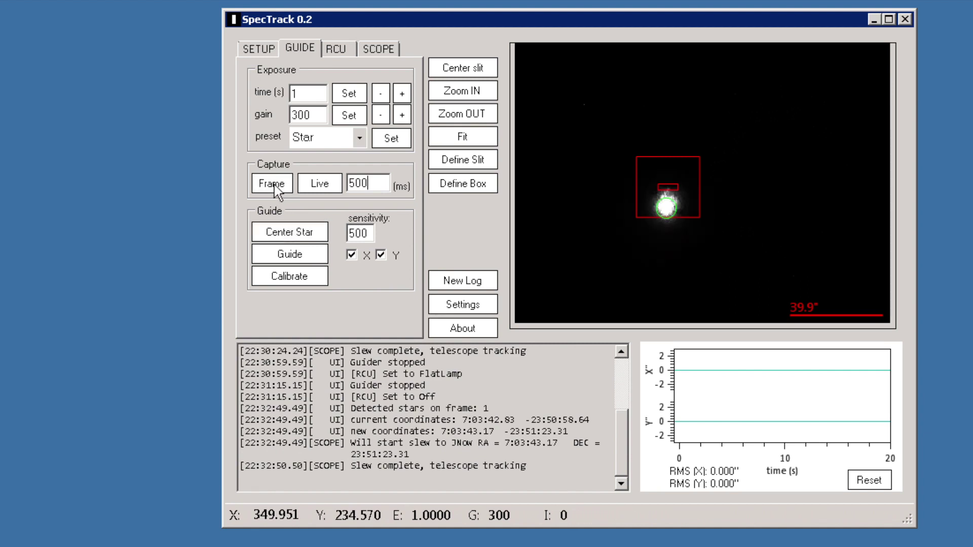
left_click(272, 184)
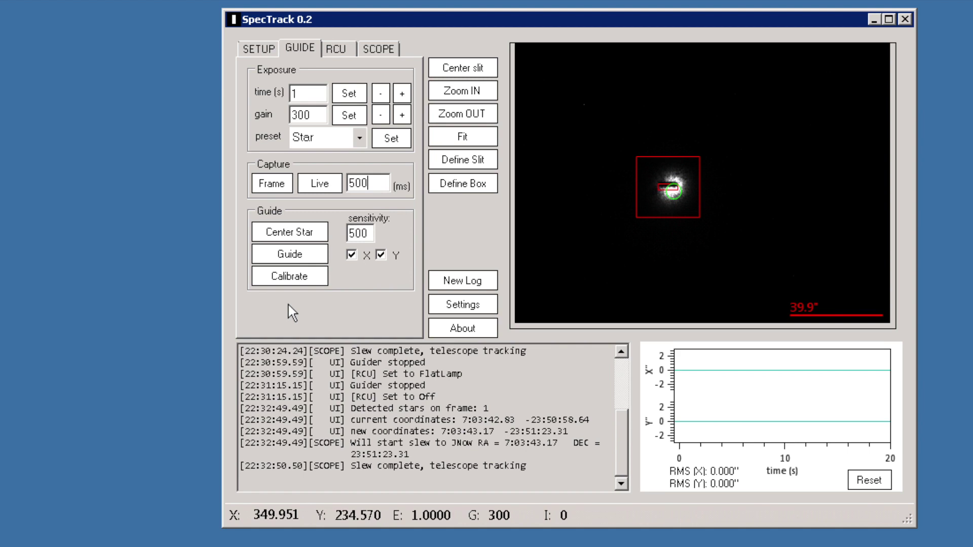
- Calibrate the guider in slew mode and save the new calibration parameters for use
left_click(273, 277)
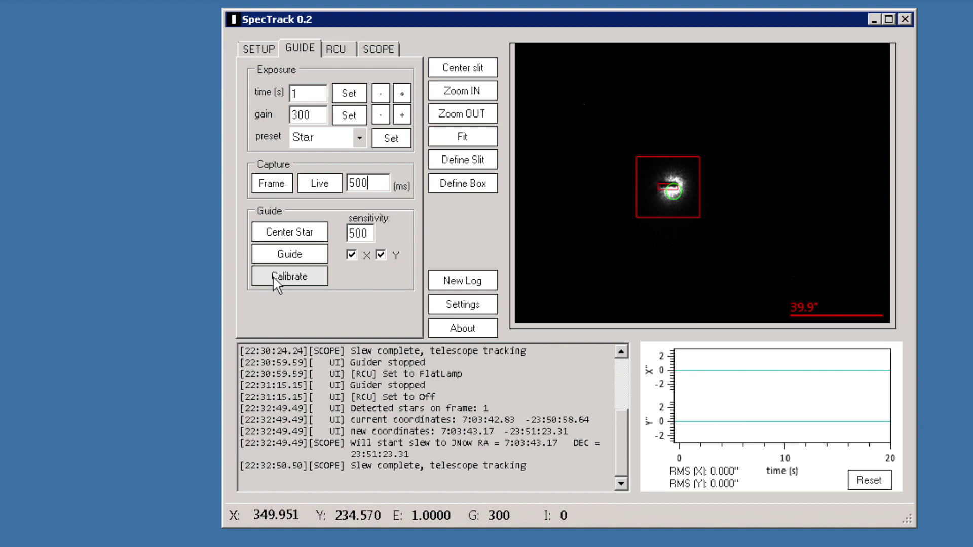
left_click(274, 279)
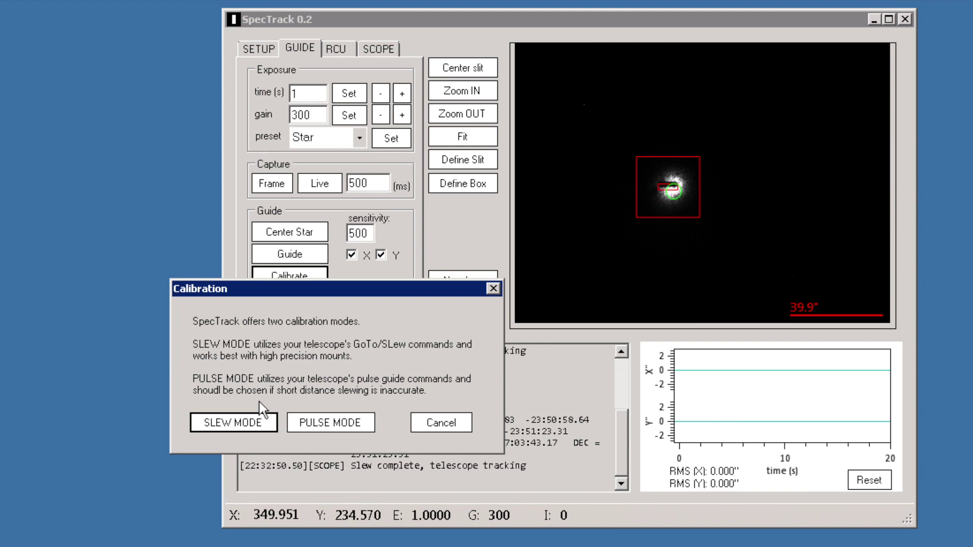
left_click(243, 422)
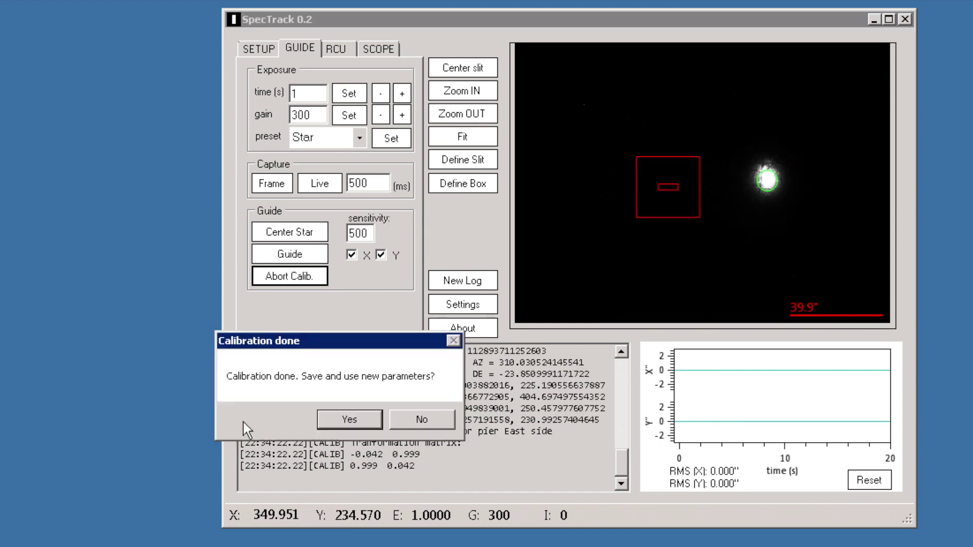
left_click_drag(338, 344, 347, 253)
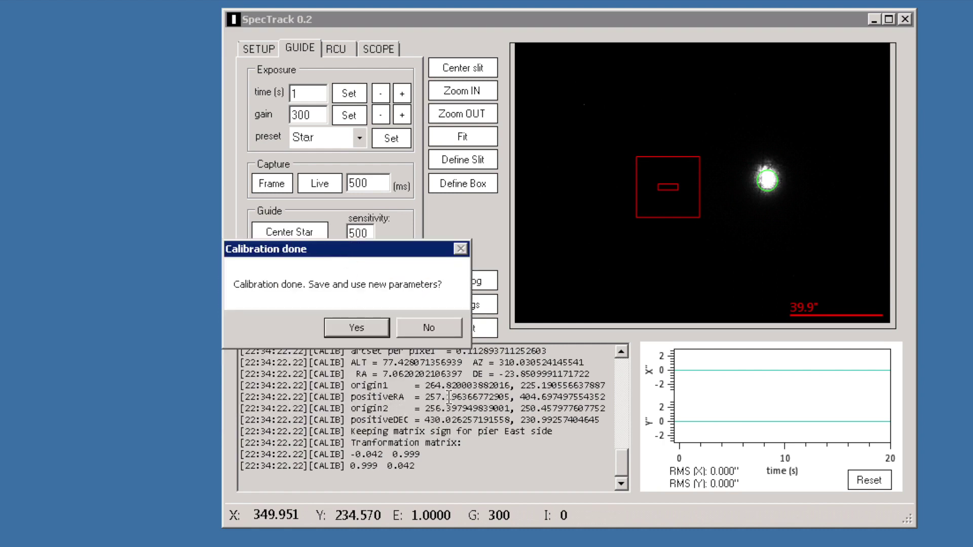
left_click(360, 327)
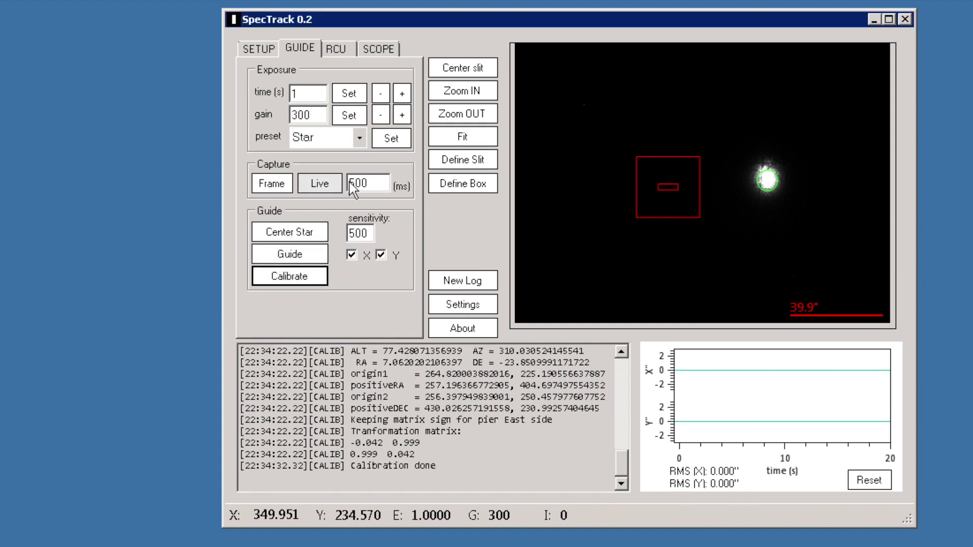
- Start live capture with a 500 ms interval and center the star on the slit
left_click(321, 182)
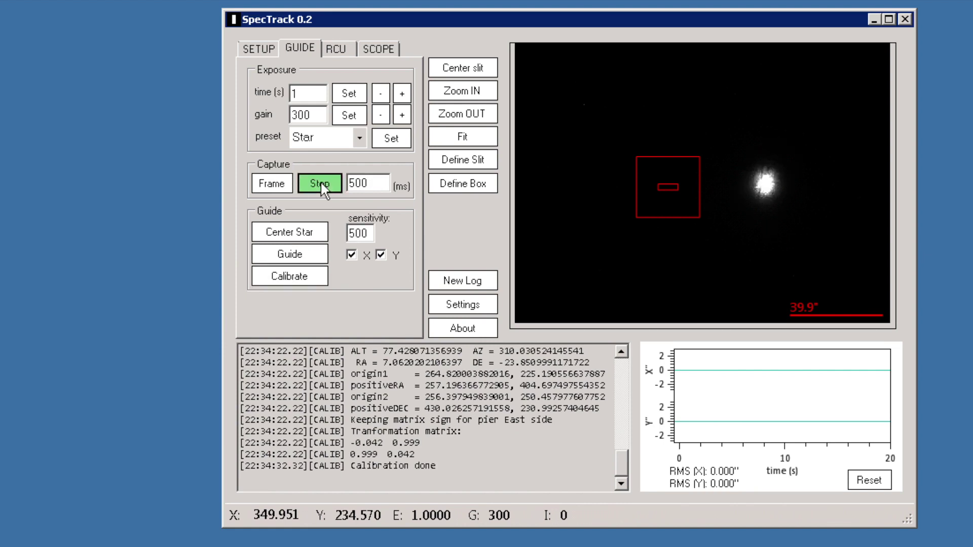
left_click(284, 254)
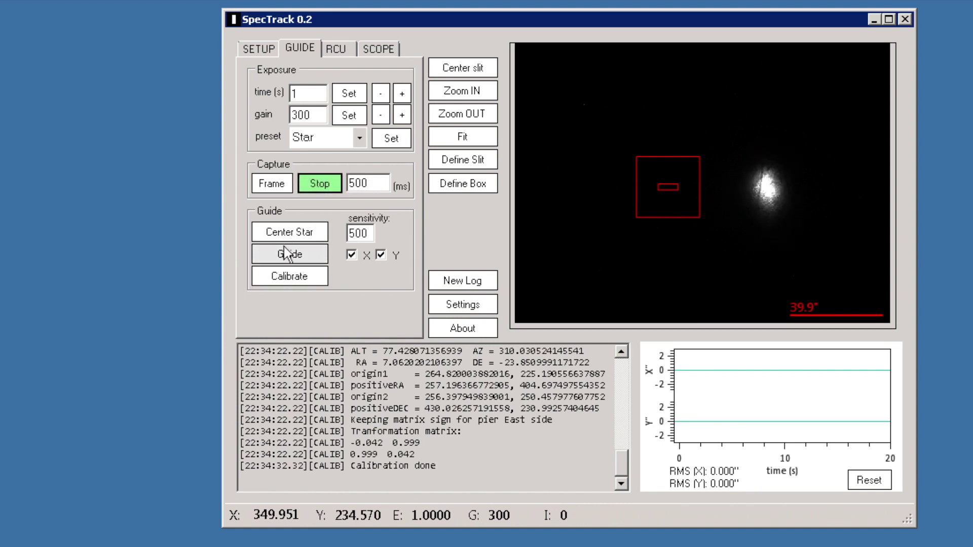
left_click(293, 235)
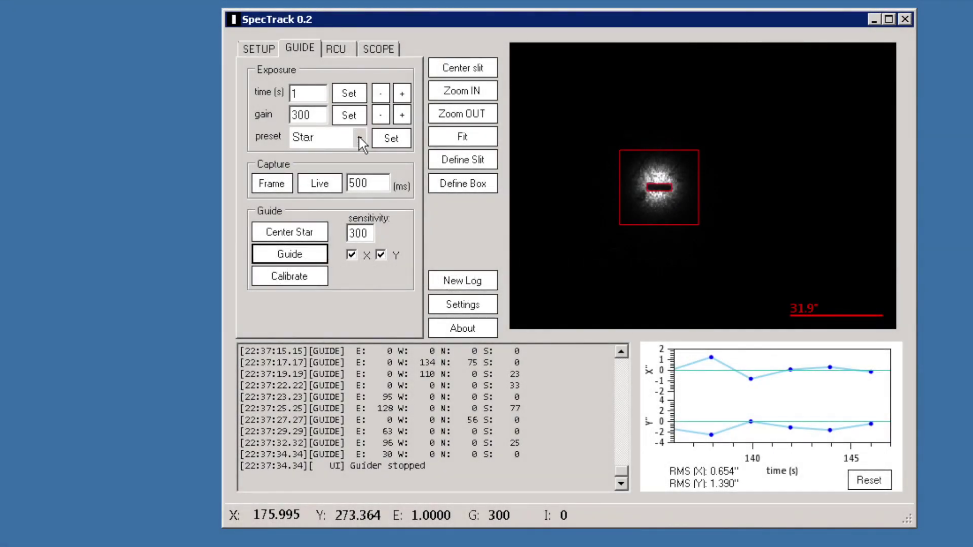
- Select the Flat exposure preset and switch the calibration unit to the flat lamp
left_click(359, 137)
left_click(311, 168)
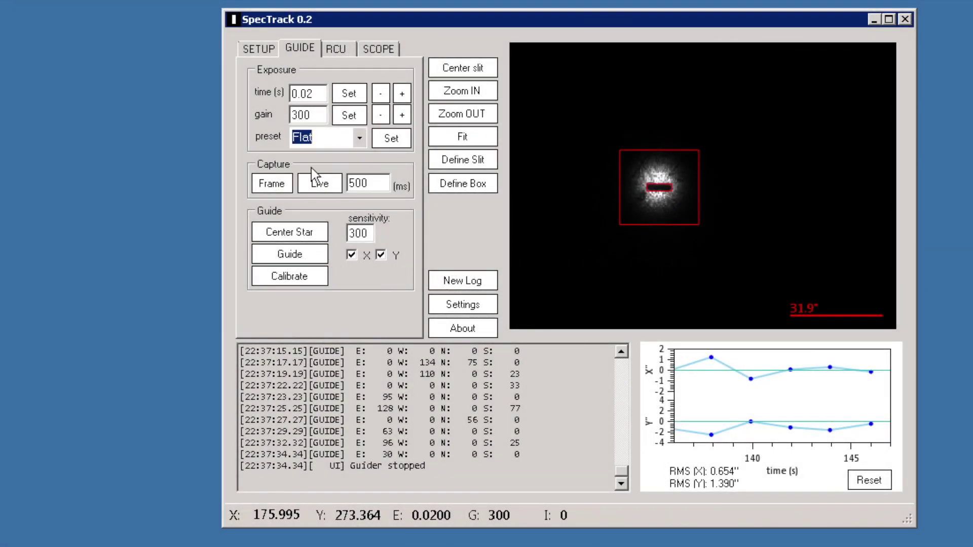
left_click(343, 54)
left_click(308, 70)
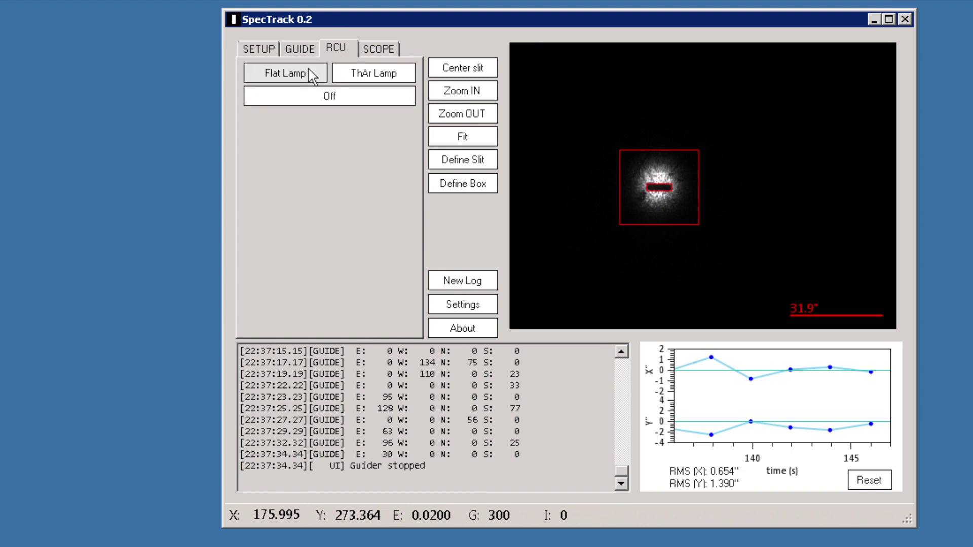
left_click(300, 48)
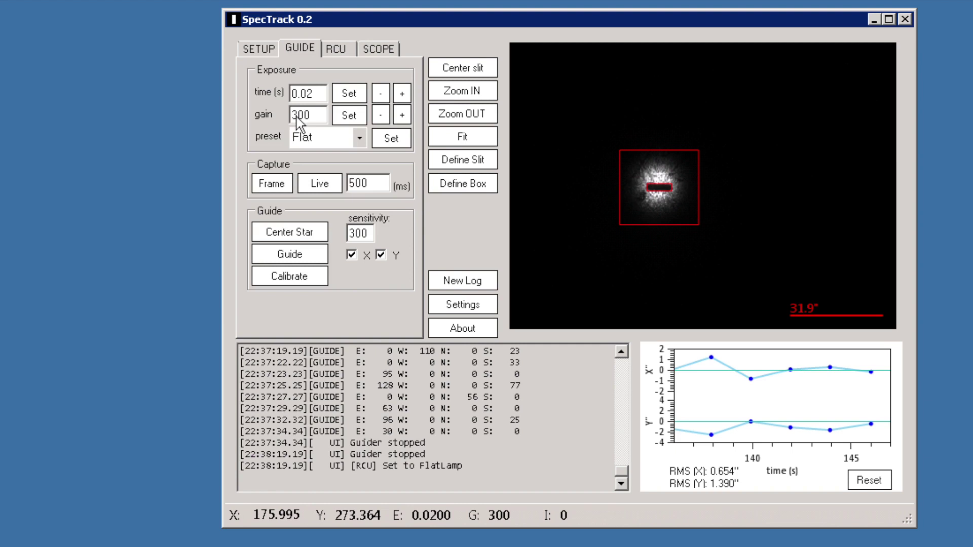
- On a flat-lamp frame, redefine the slit from about (245, 238) to (276, 246) and redraw the guide box at about 103 × 106 pixels
left_click(278, 184)
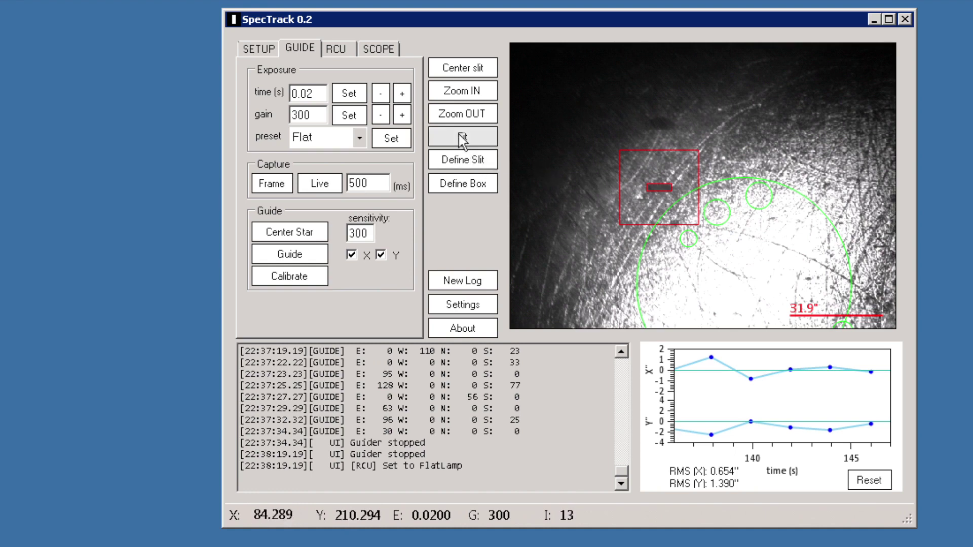
left_click(462, 67)
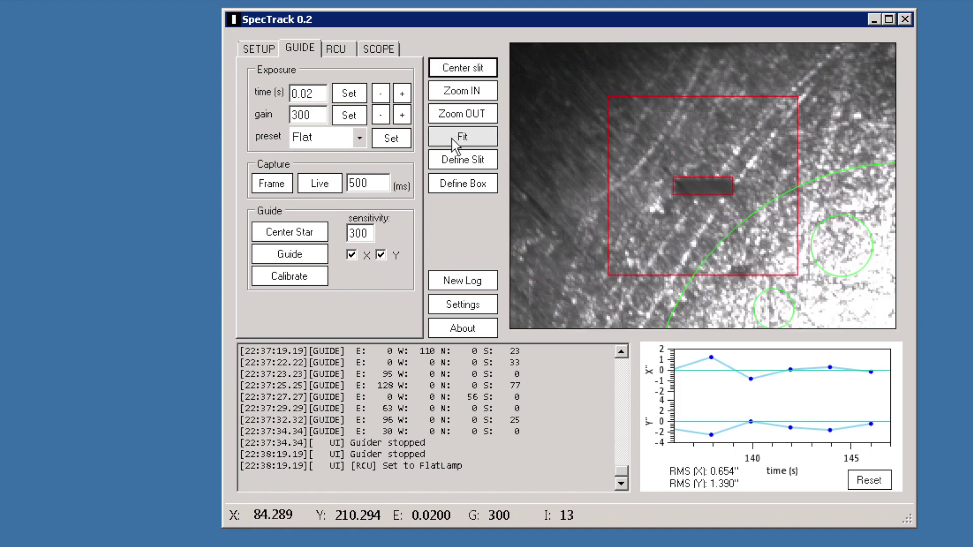
left_click(464, 161)
left_click(358, 428)
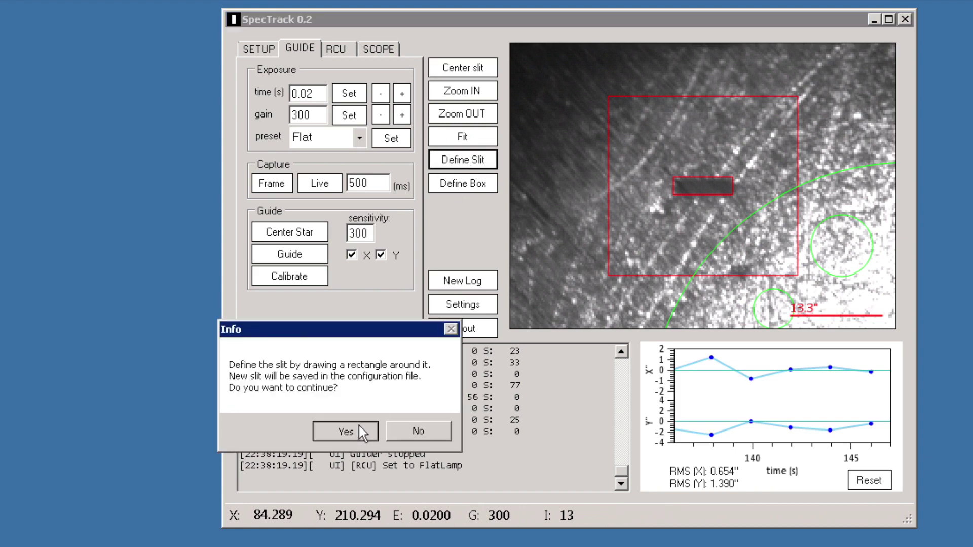
left_click_drag(712, 192, 732, 194)
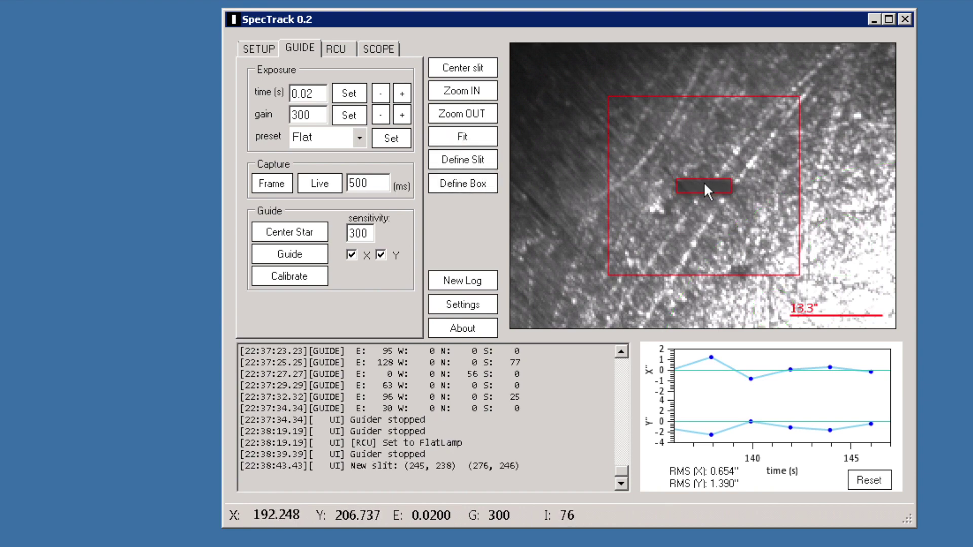
left_click_drag(738, 216, 794, 278)
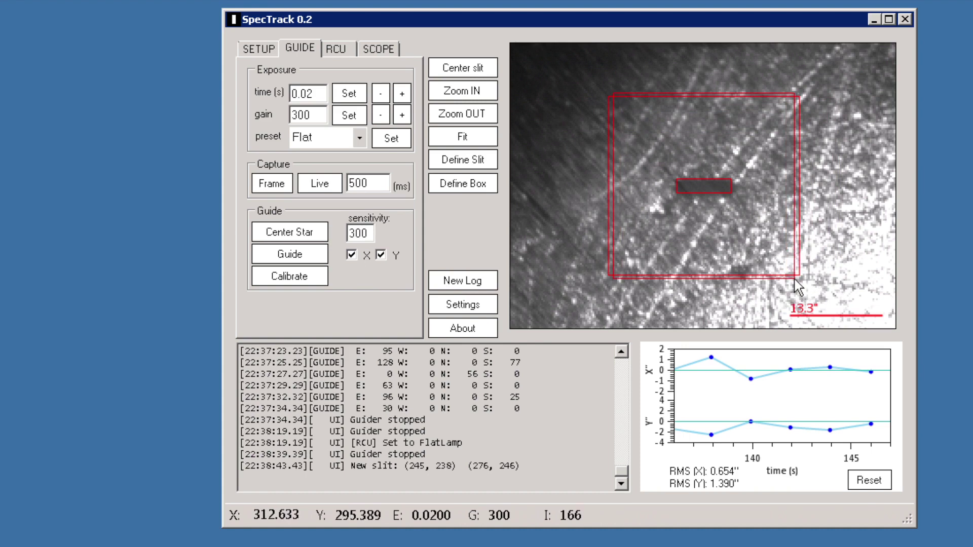
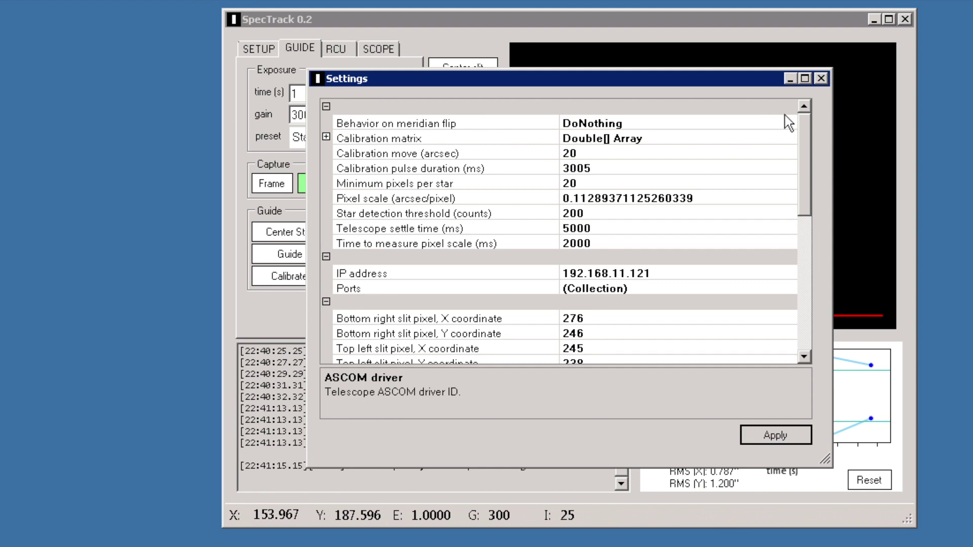
- Review the settings for meridian flip behavior, the calibration matrix, calibration move distance and calibration pulse duration
left_click(789, 124)
left_click(790, 124)
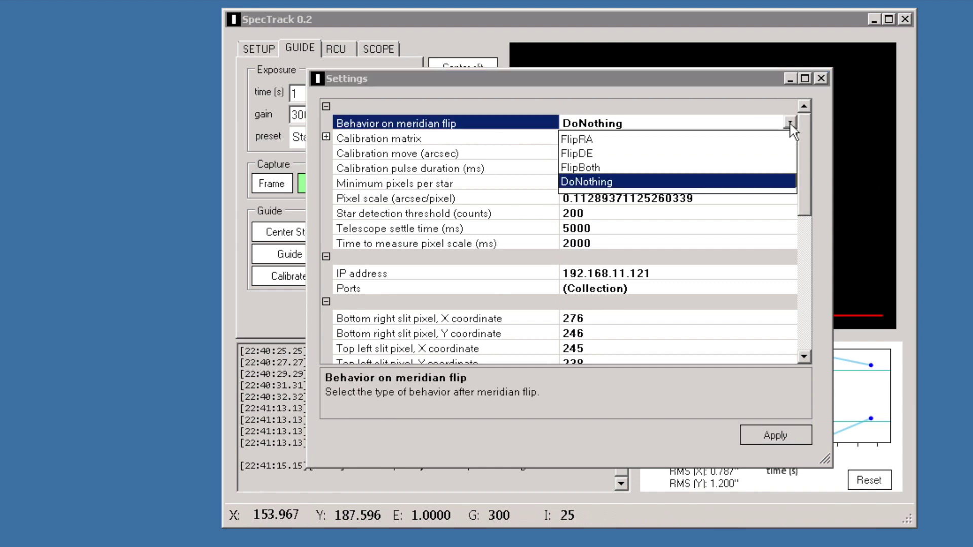
left_click(713, 82)
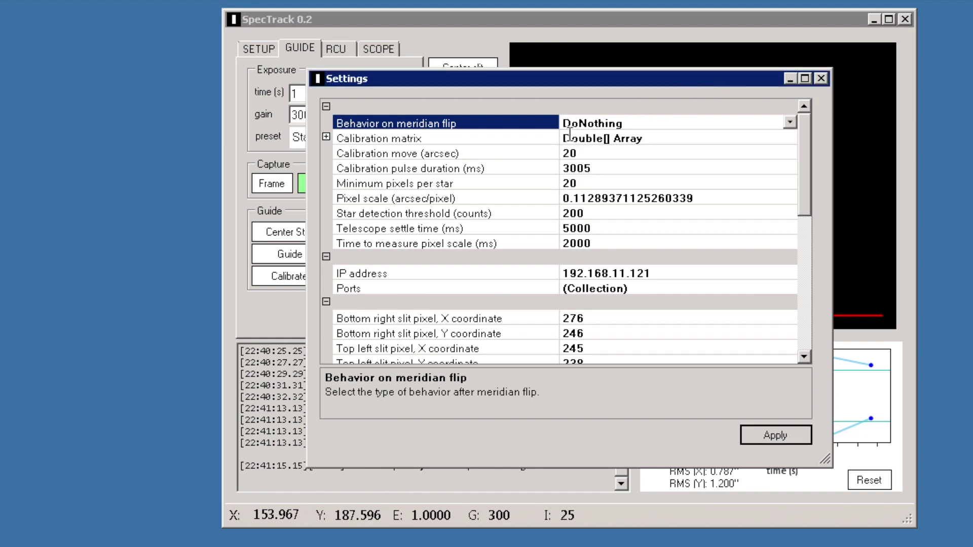
left_click(326, 137)
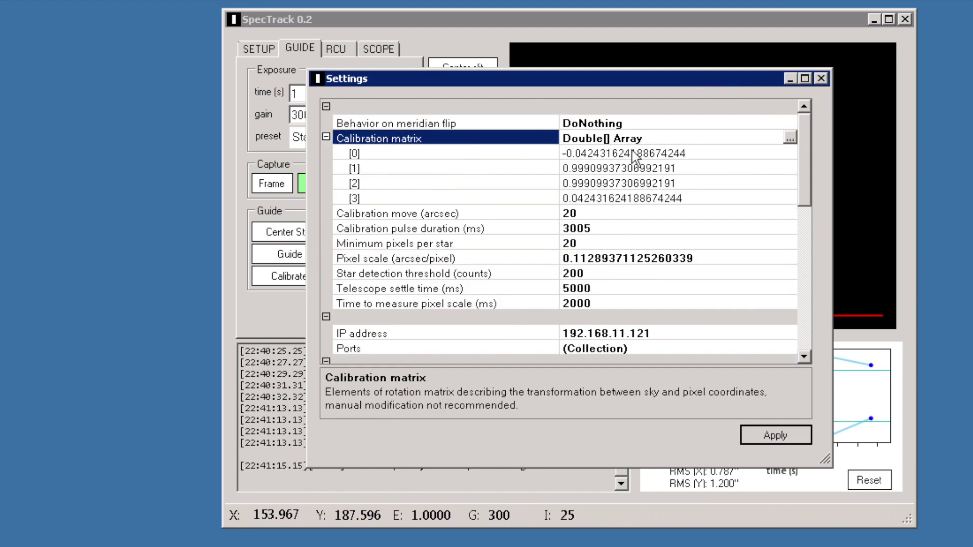
left_click(326, 137)
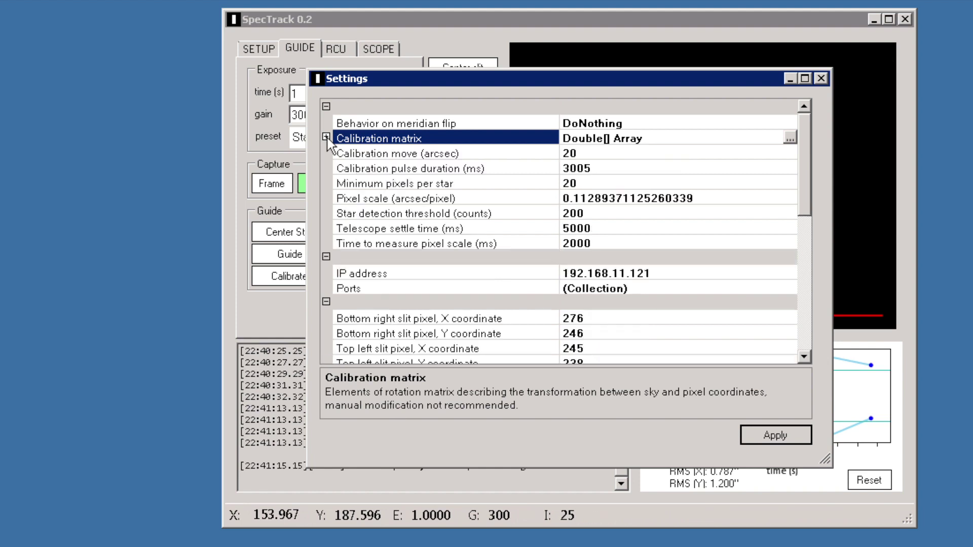
left_click(372, 155)
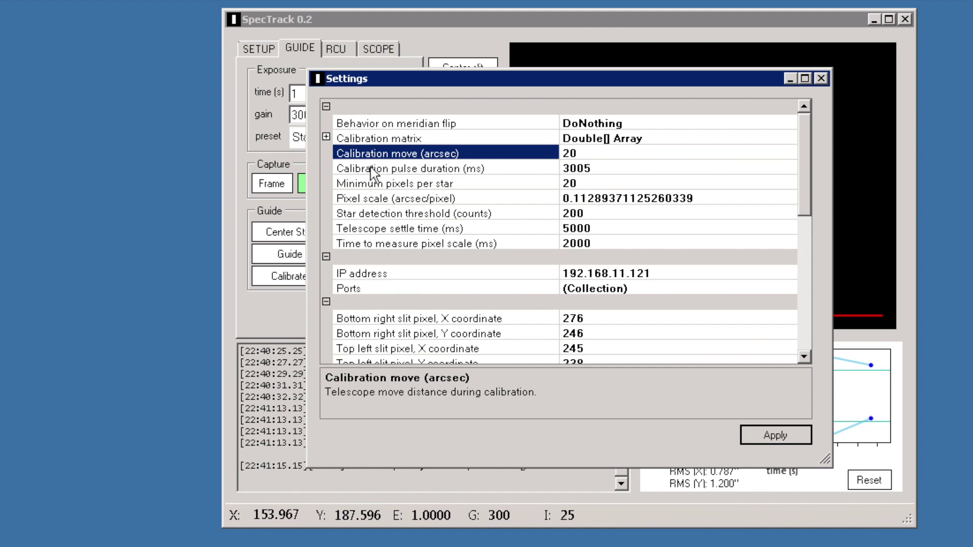
left_click(373, 169)
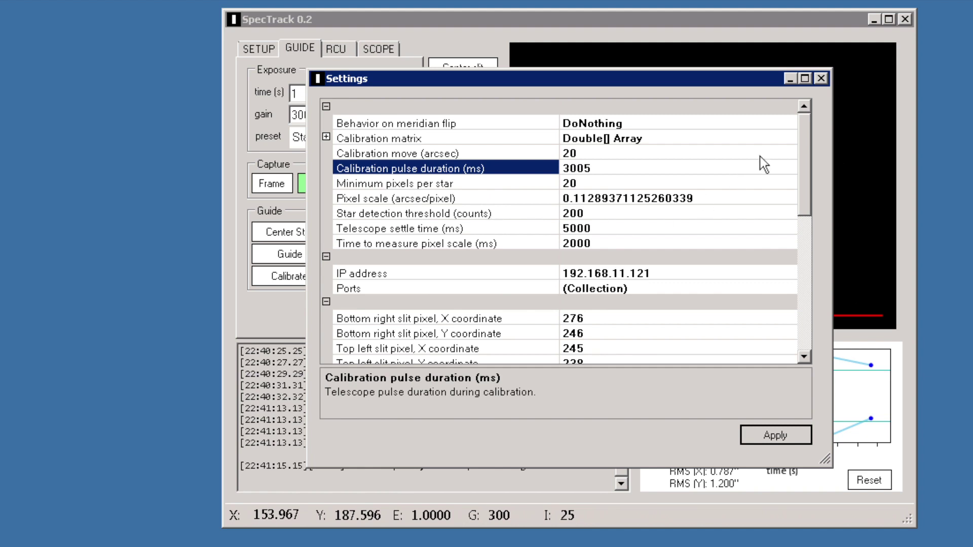
- Examine the port number and port type of each entry in the RCU Ports collection, including the available port types
left_click_drag(807, 141, 795, 177)
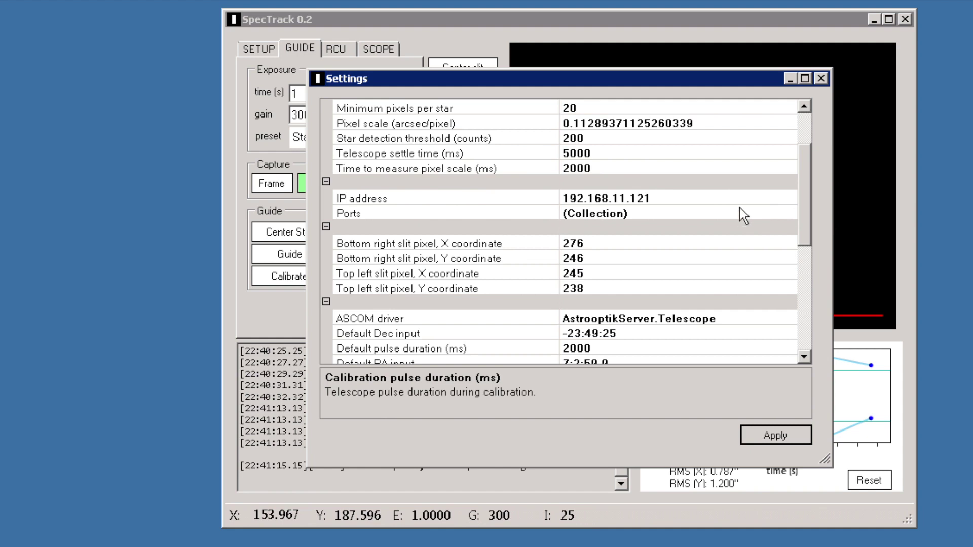
left_click(635, 213)
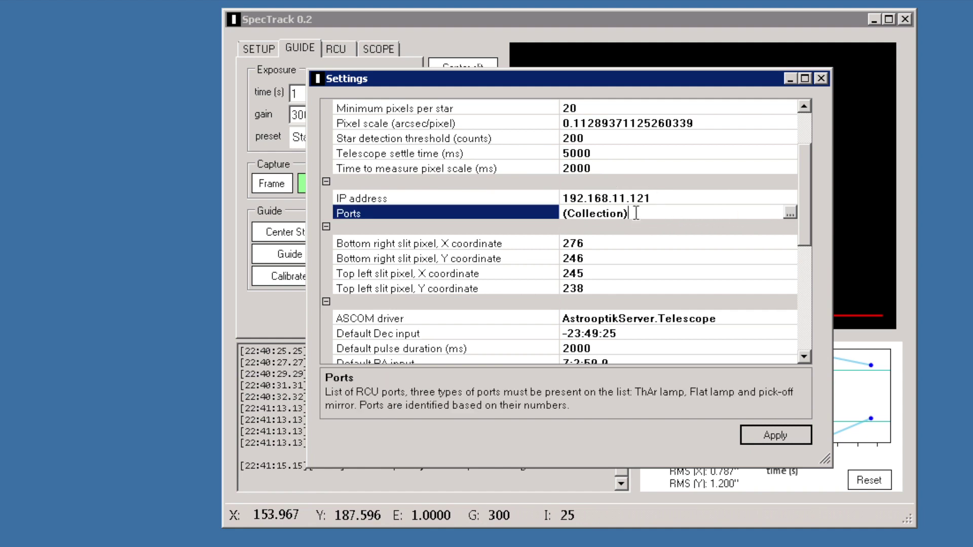
left_click(792, 213)
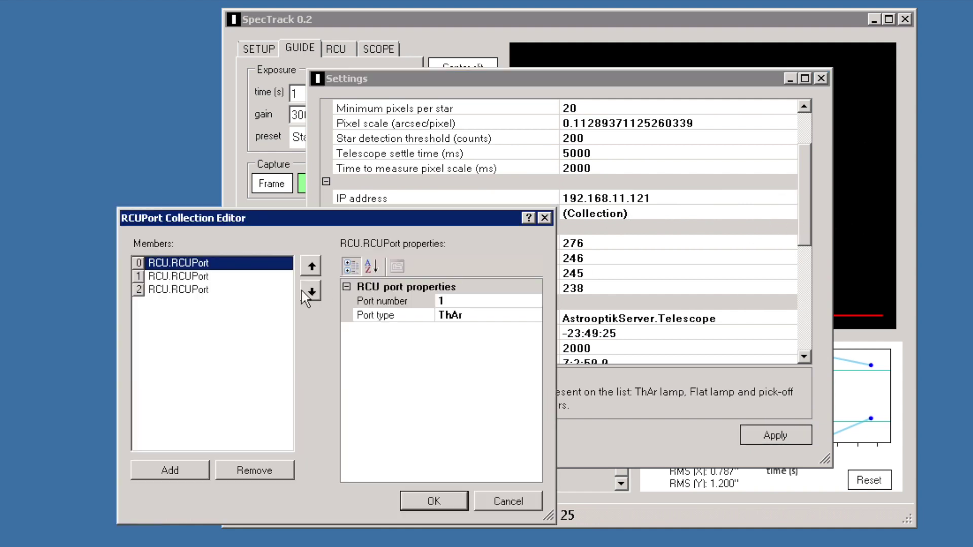
left_click(179, 276)
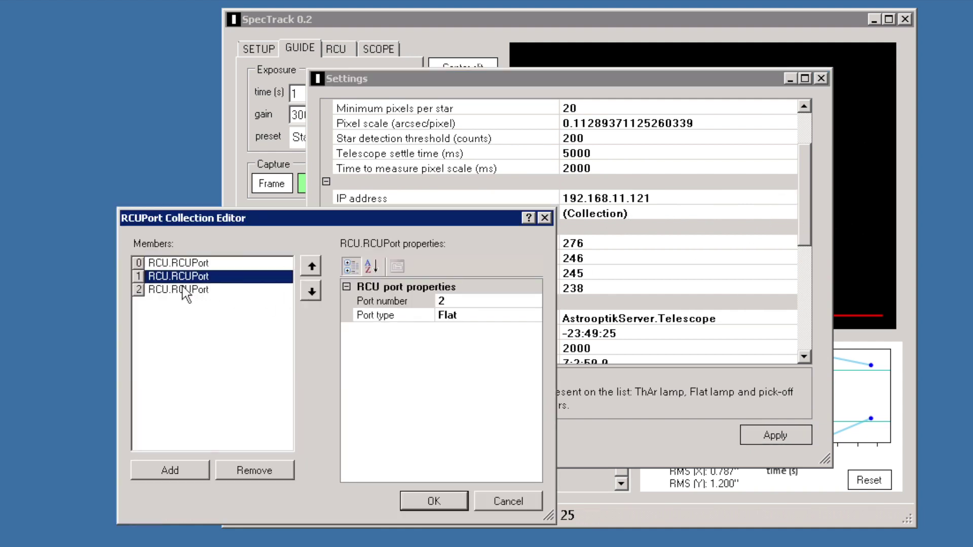
left_click(184, 291)
left_click(187, 262)
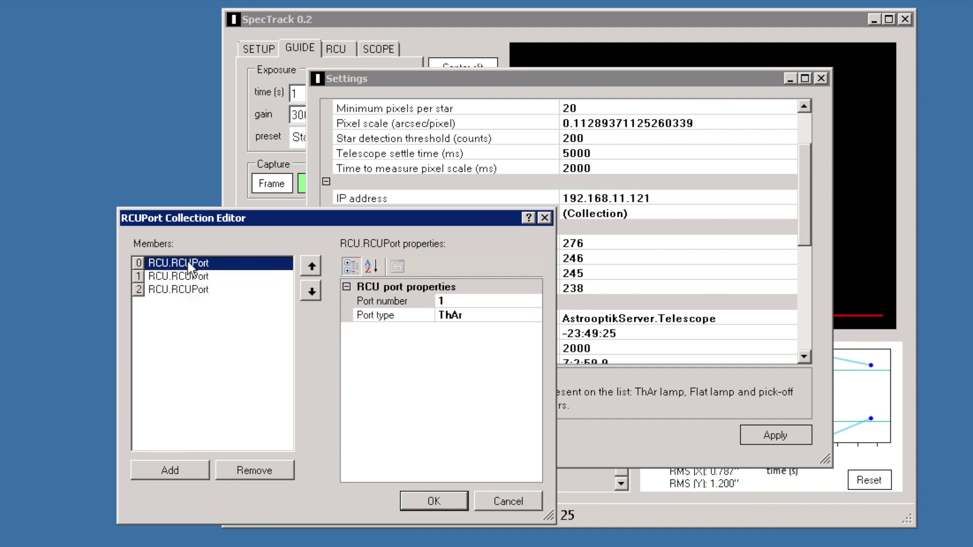
left_click(187, 276)
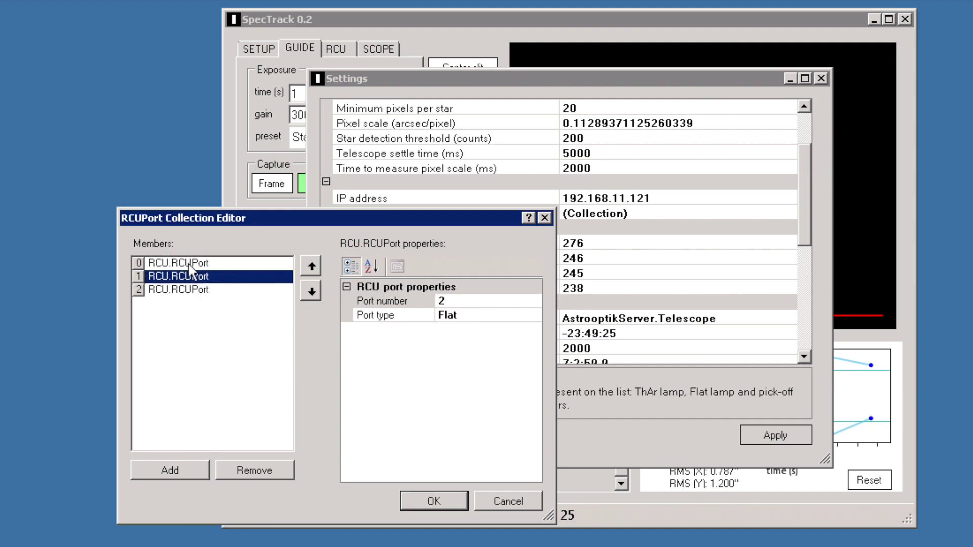
left_click(190, 263)
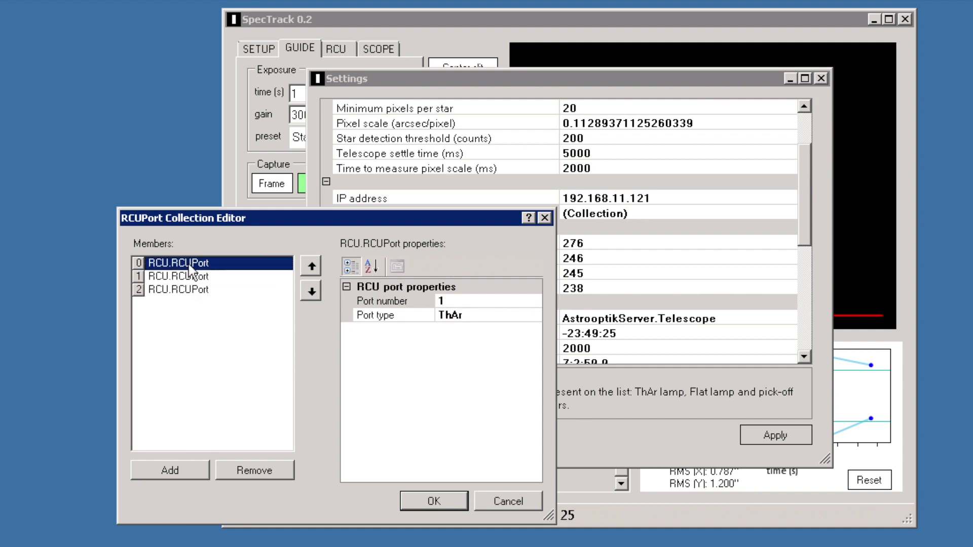
left_click(490, 316)
left_click(534, 315)
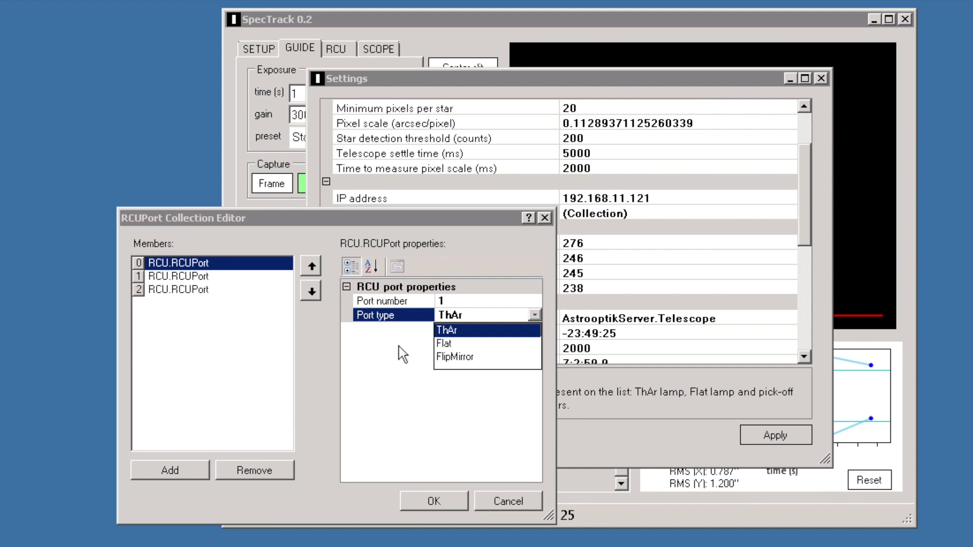
left_click(390, 363)
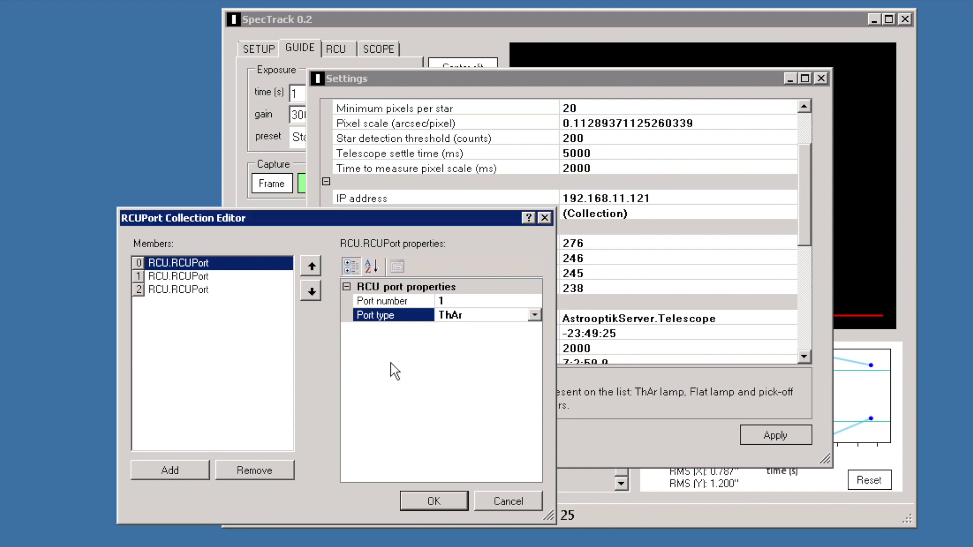
left_click(222, 280)
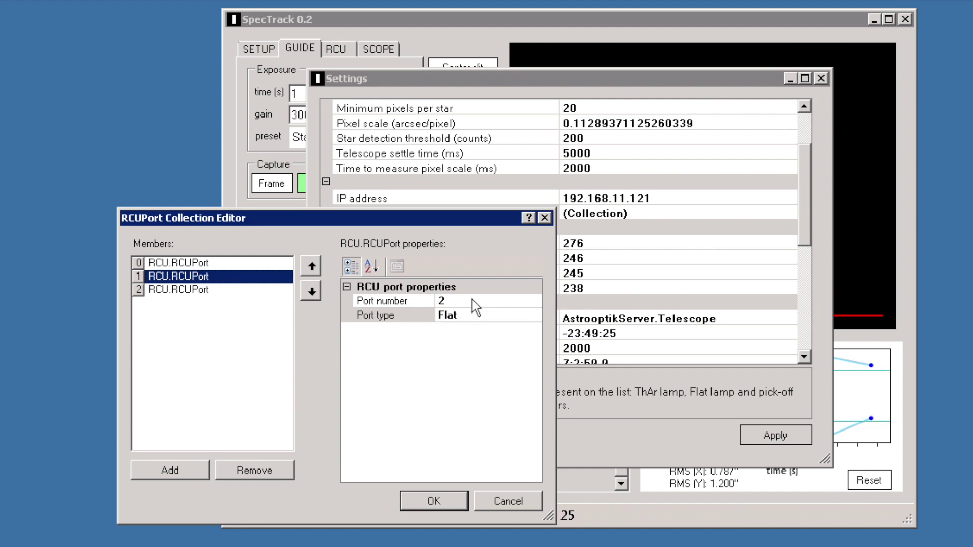
left_click(435, 502)
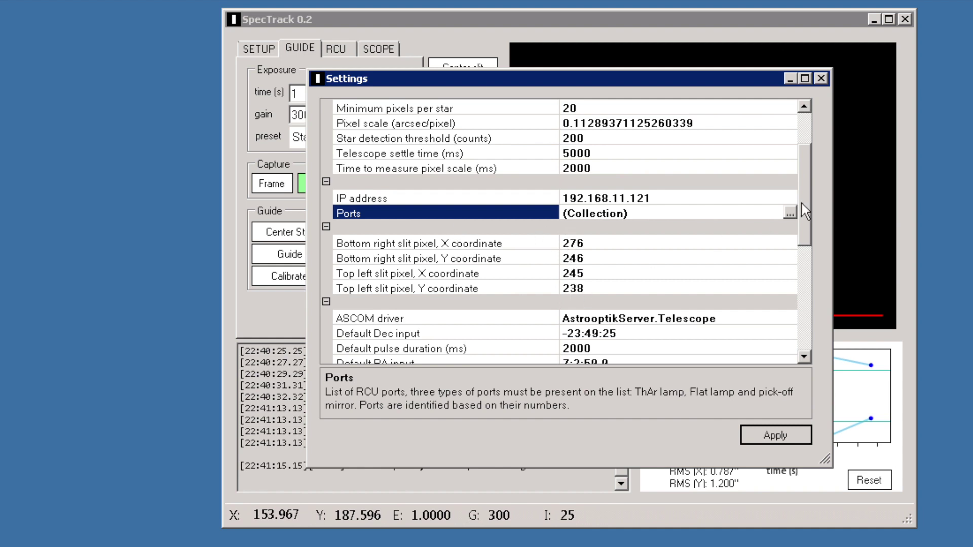
- Open the Exposure presets collection in the settings and inspect the stored presets' exposure times, gains and names
left_click_drag(804, 199, 806, 268)
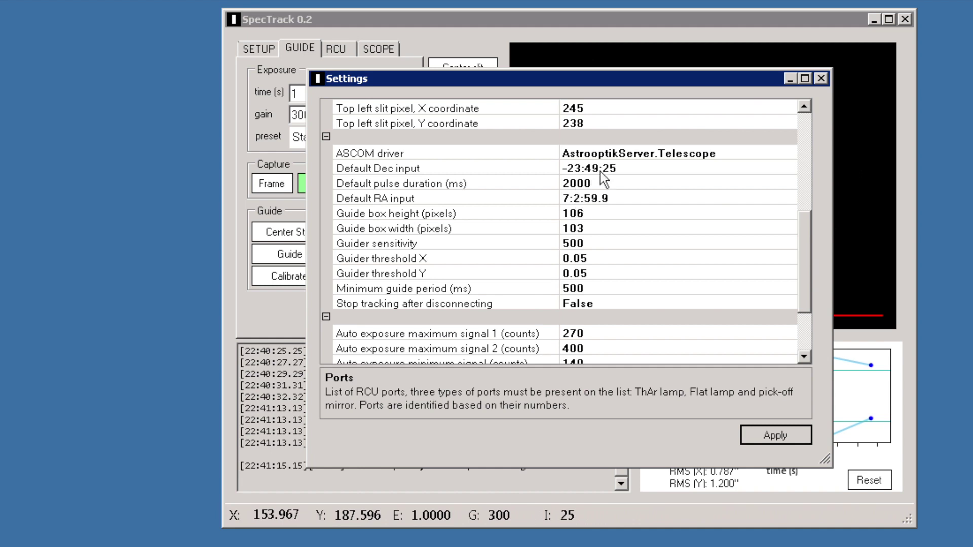
left_click_drag(807, 215, 807, 261)
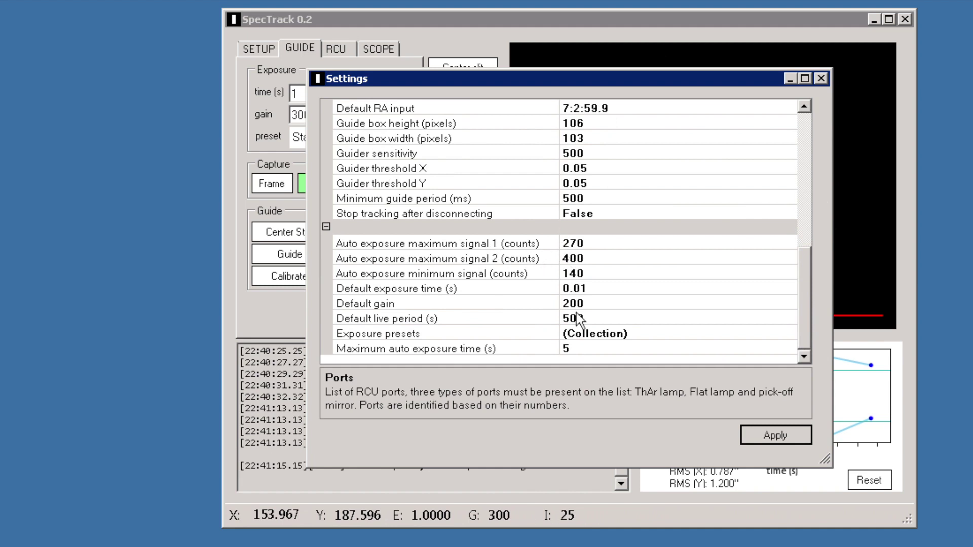
left_click(786, 336)
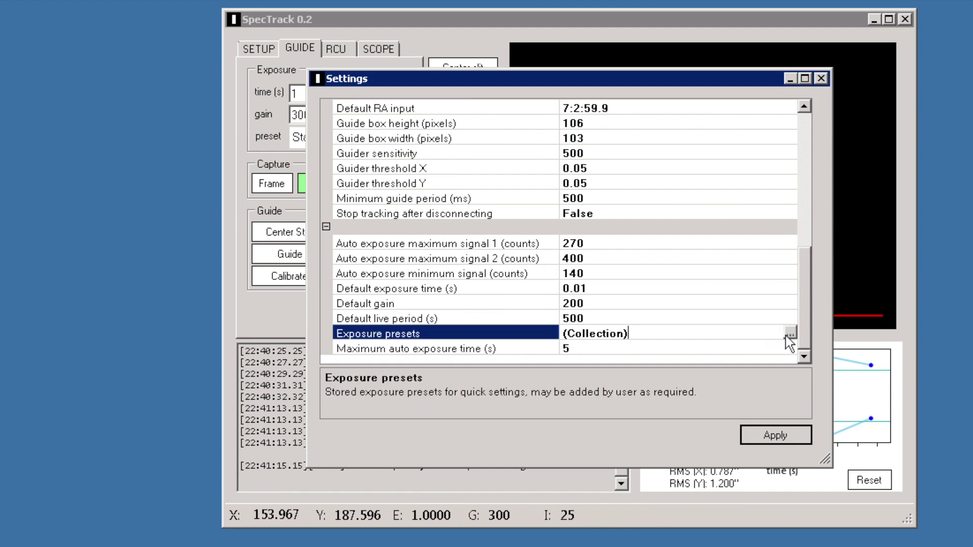
left_click(789, 334)
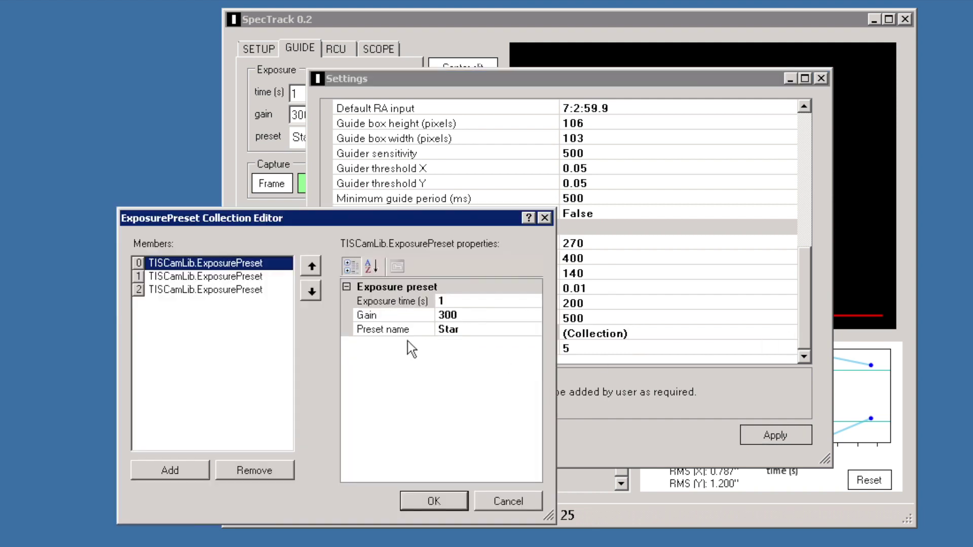
left_click_drag(354, 219, 472, 171)
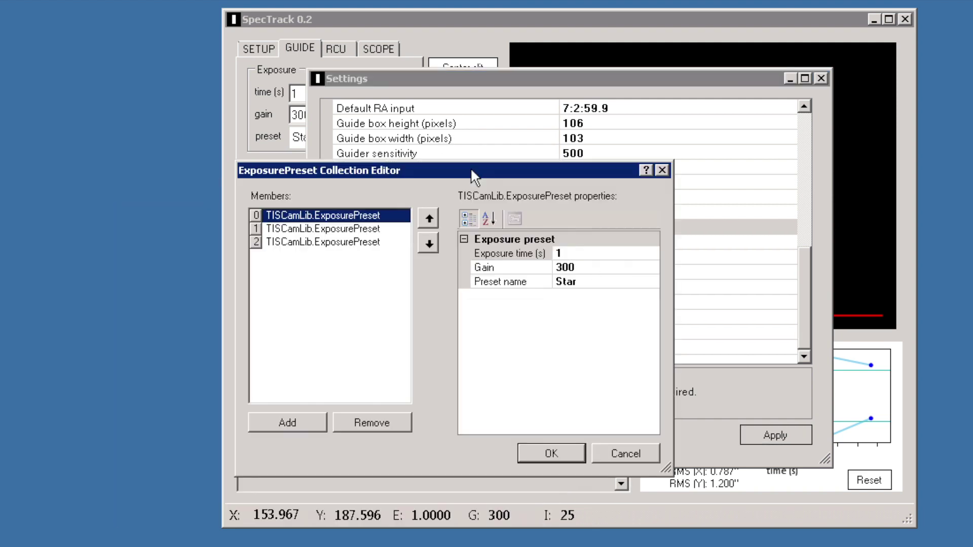
left_click(360, 229)
left_click(352, 241)
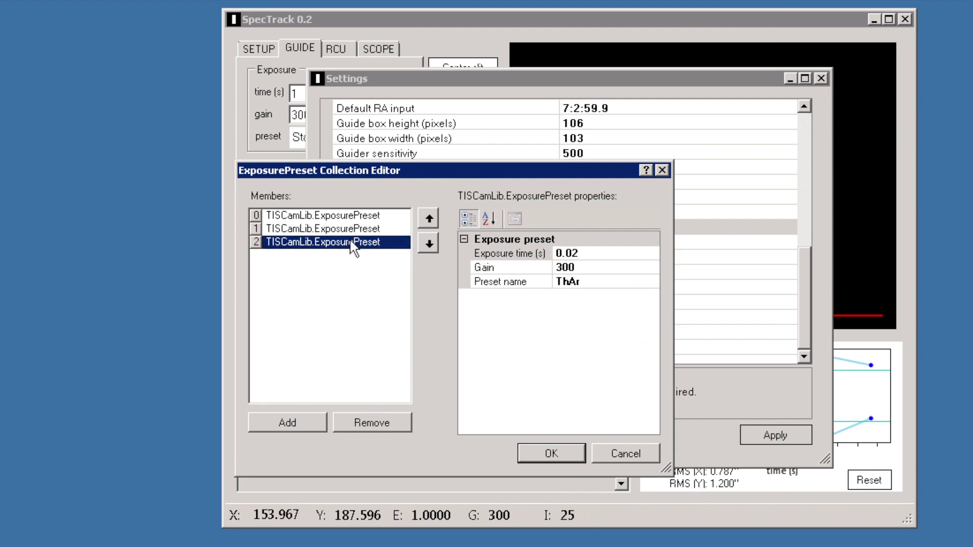
- Add an exposure preset named Planet with an exposure time of 0.02 s and gain 300, and apply the settings
left_click(304, 424)
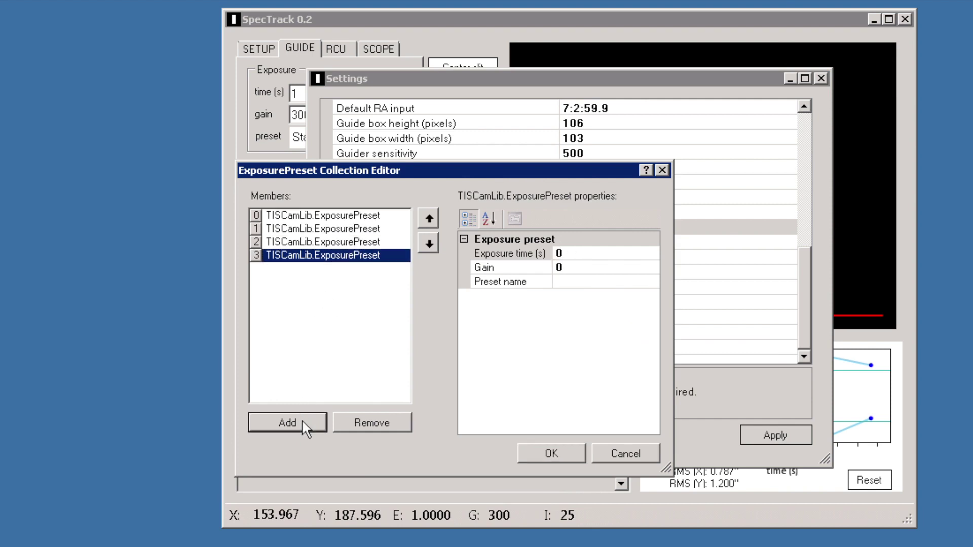
left_click(579, 282)
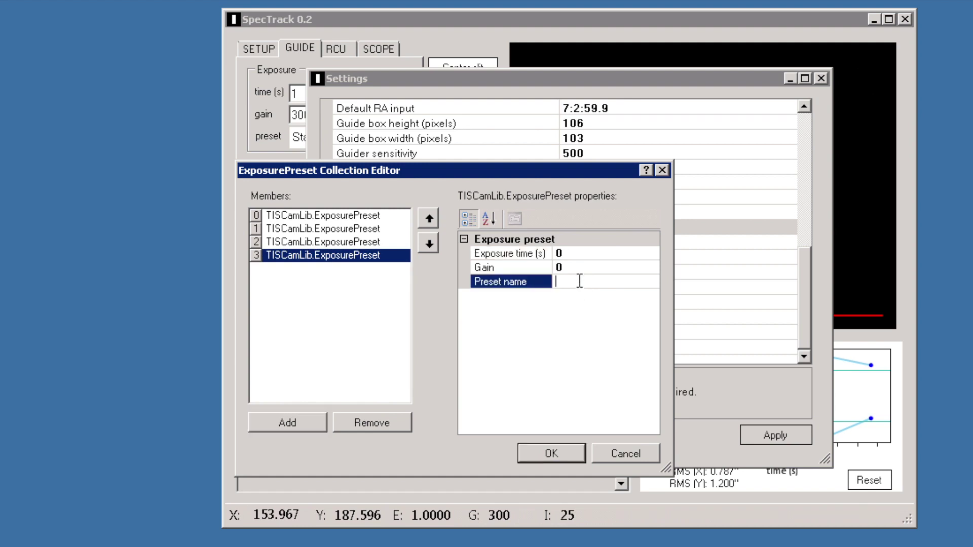
type("Planet")
left_click(568, 255)
key("BackSpace")
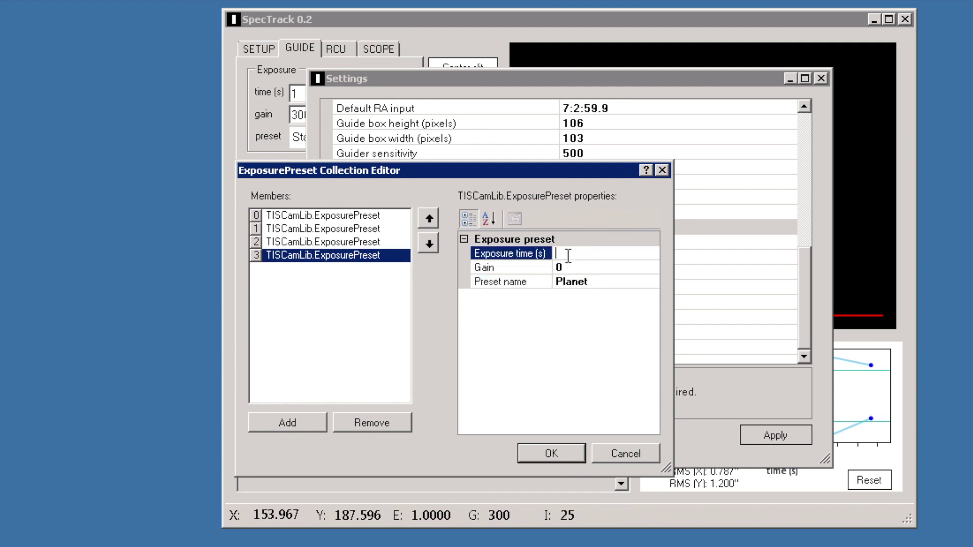
type("0.02")
left_click(577, 266)
key("BackSpace")
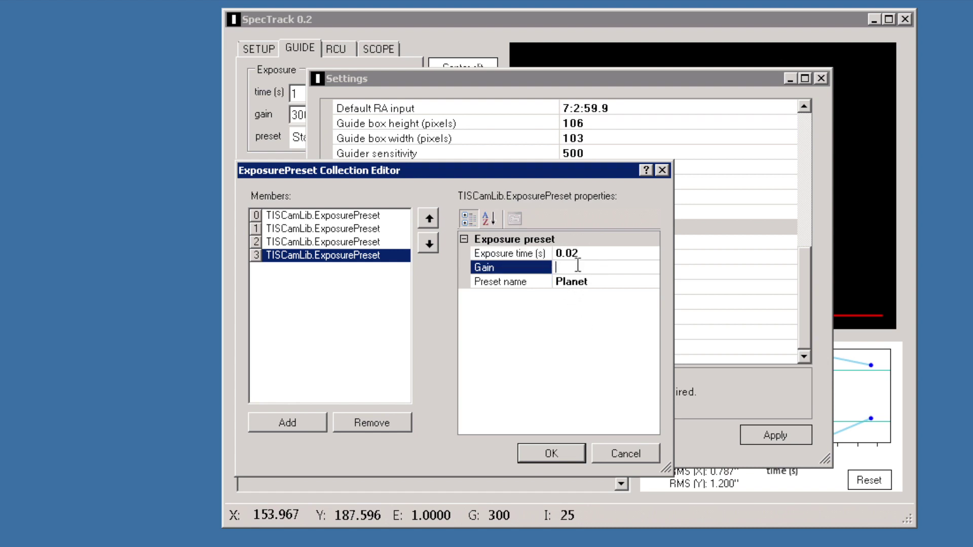
type("300")
left_click(550, 453)
left_click(750, 435)
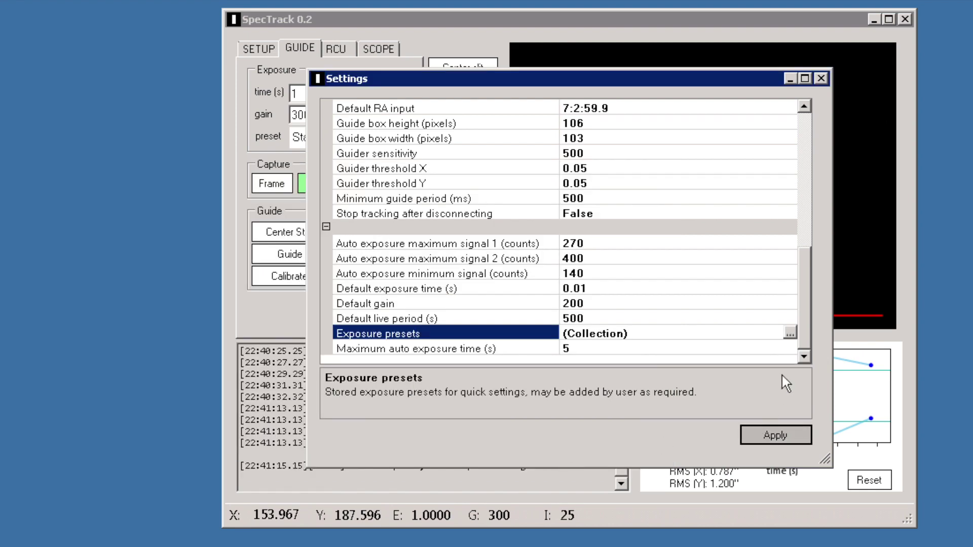
left_click(774, 436)
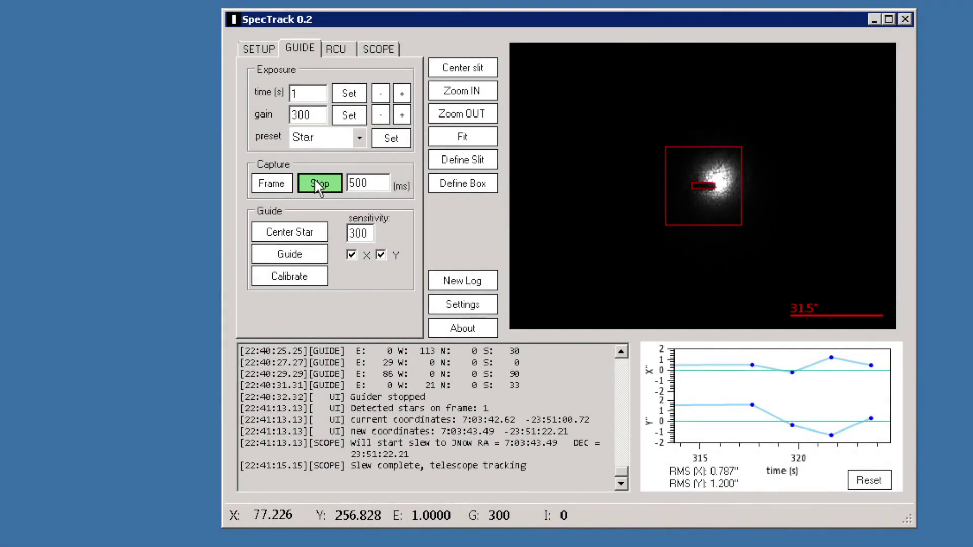
- Run the guider on the star for a series of guide corrections and stop it
left_click(281, 252)
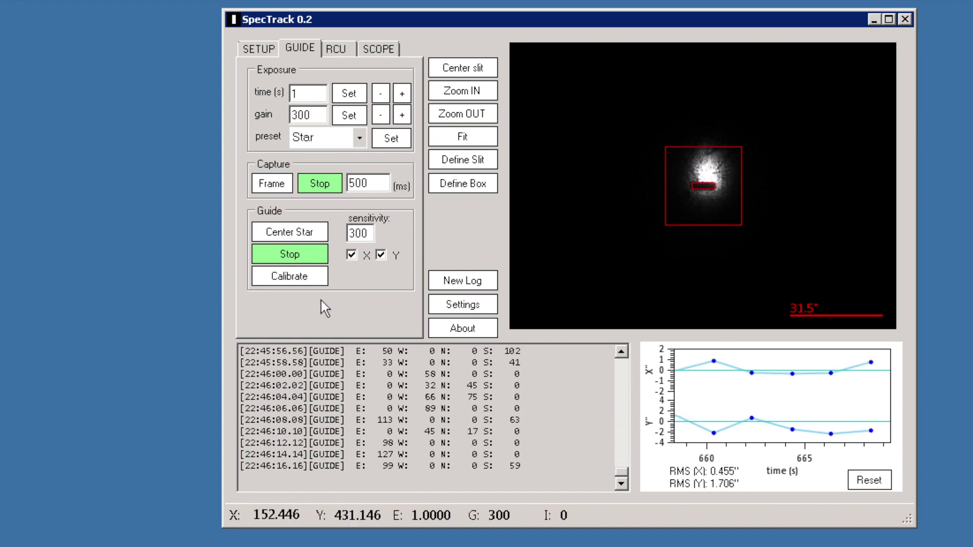
left_click(289, 254)
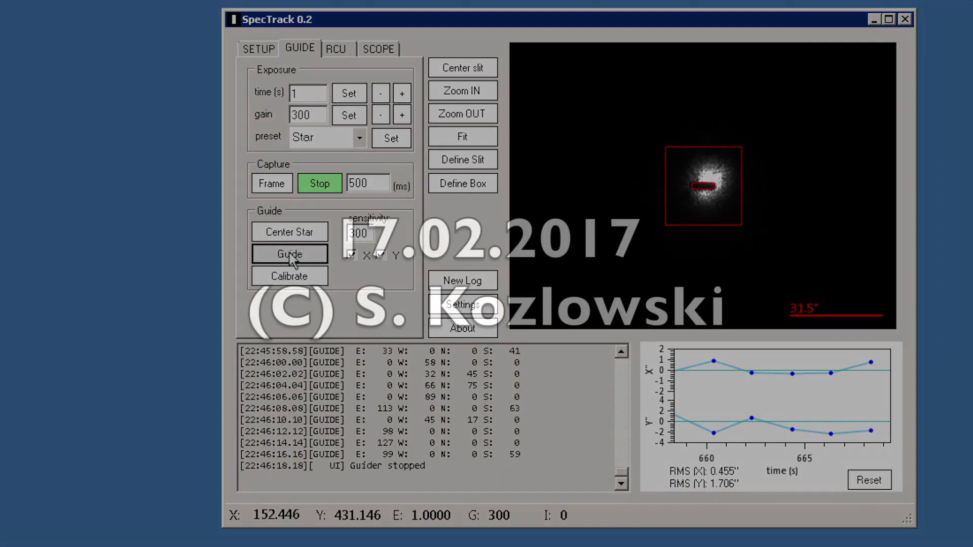